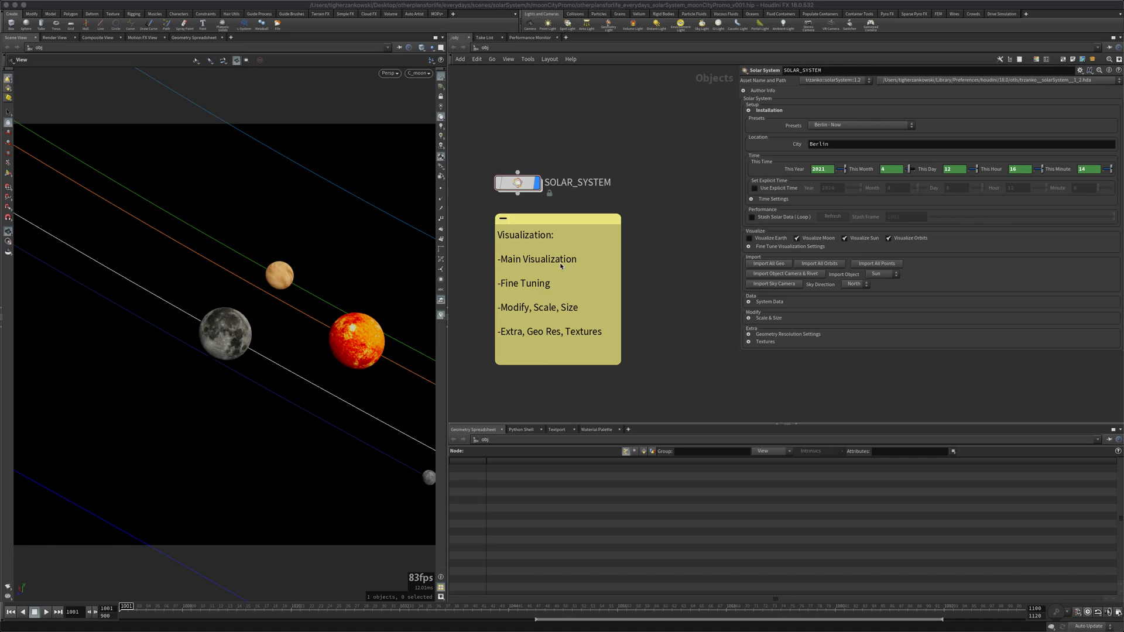
Switch to the browser and read the Live 3D Solar System Houdini HDA product description on Gumroad
key("super+Tab")
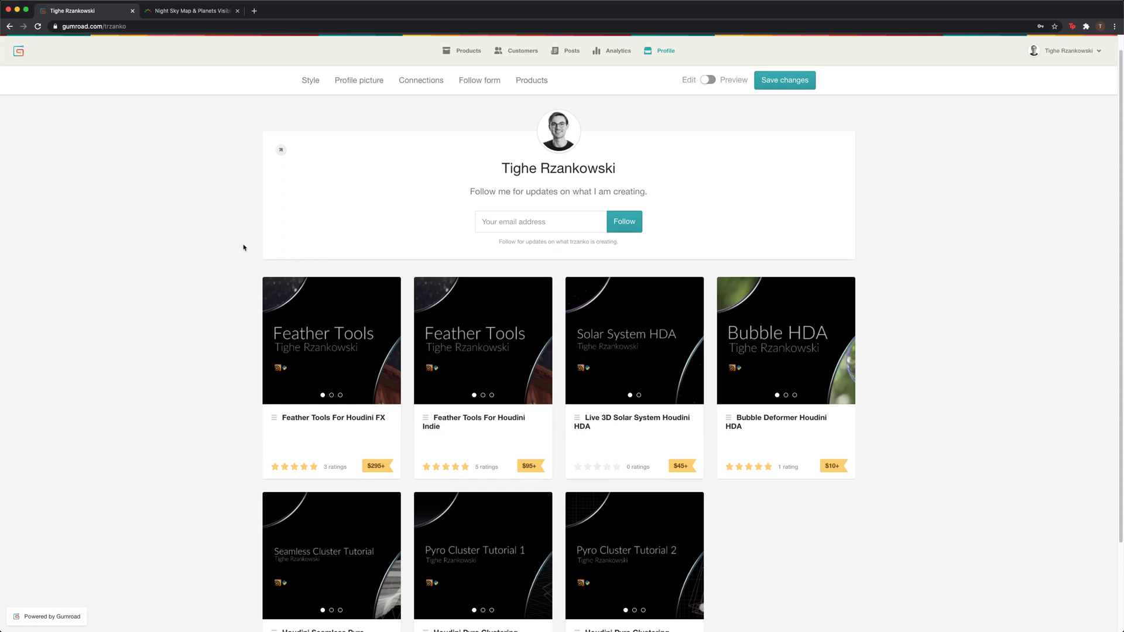
left_click(607, 420)
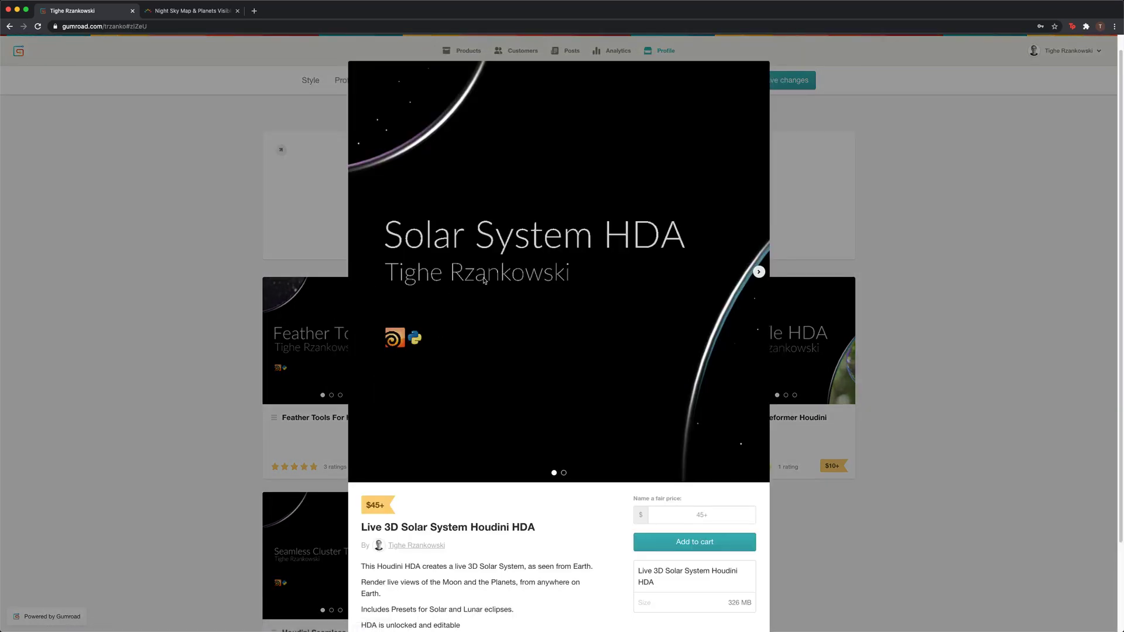
scroll(513, 292, "down", 3)
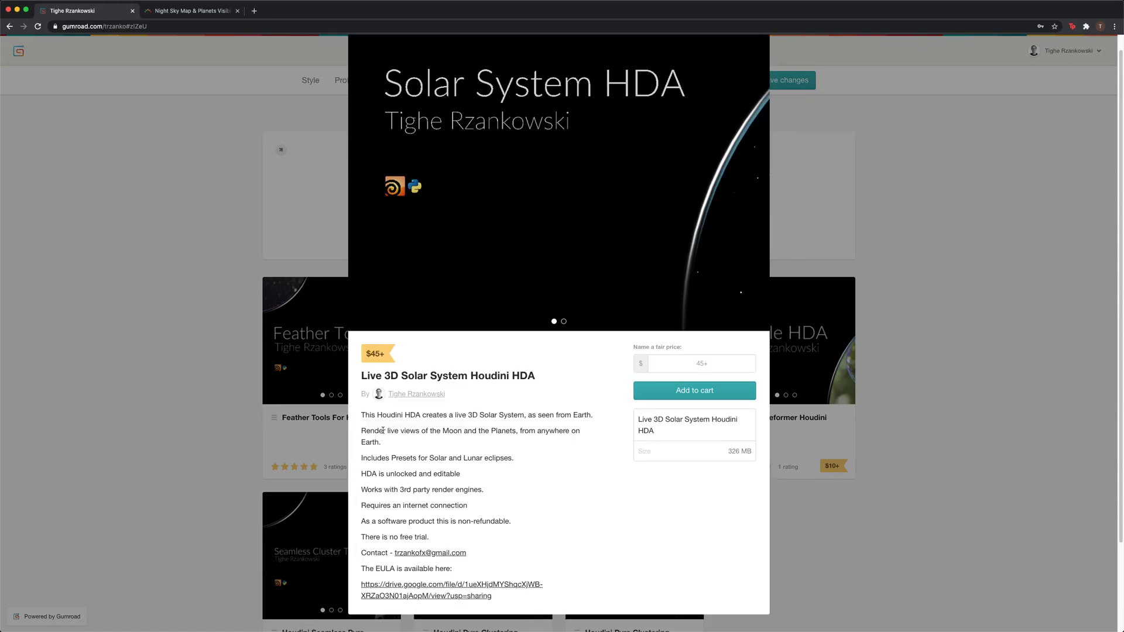
left_click(189, 350)
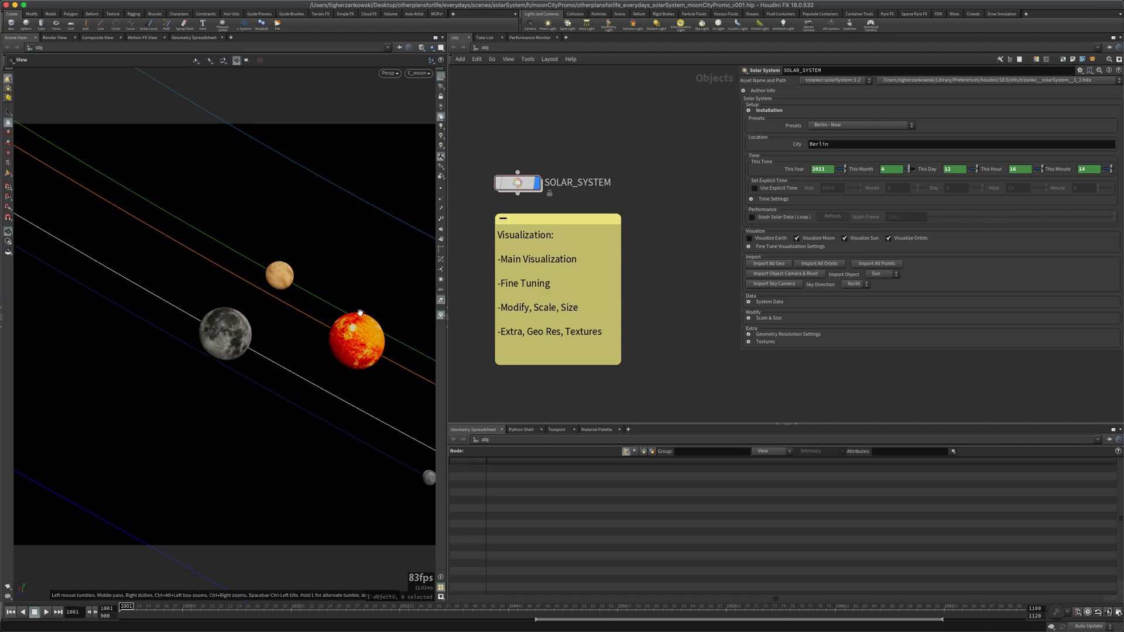
Switch to Houdini, examine the planets and orbits from a free view, and return to the SOLAR_SYSTEM/C_moon camera
left_click_drag(189, 350, 265, 337)
key("f")
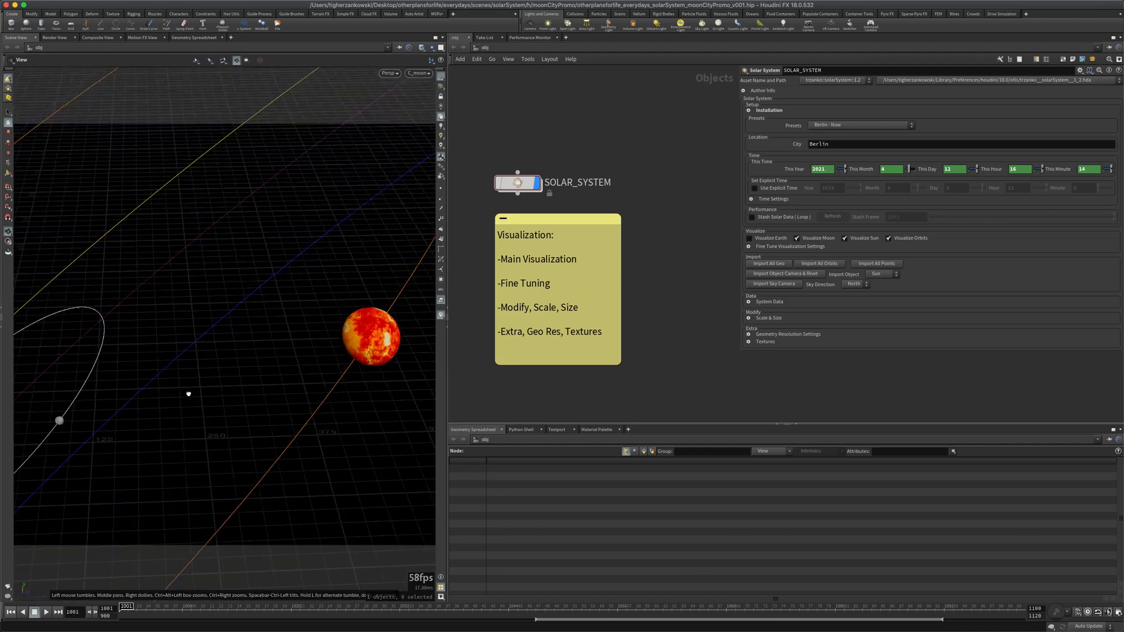
left_click_drag(276, 311, 290, 314)
scroll(206, 311, "up", 10)
scroll(214, 311, "up", 15)
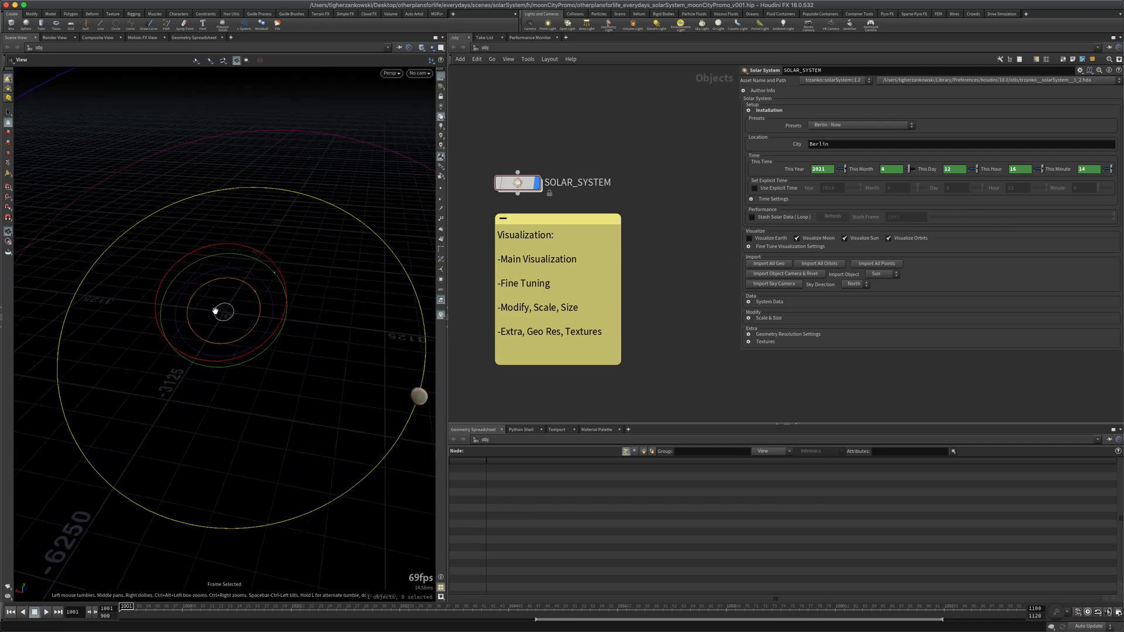
left_click_drag(245, 311, 253, 304)
left_click_drag(394, 236, 449, 195)
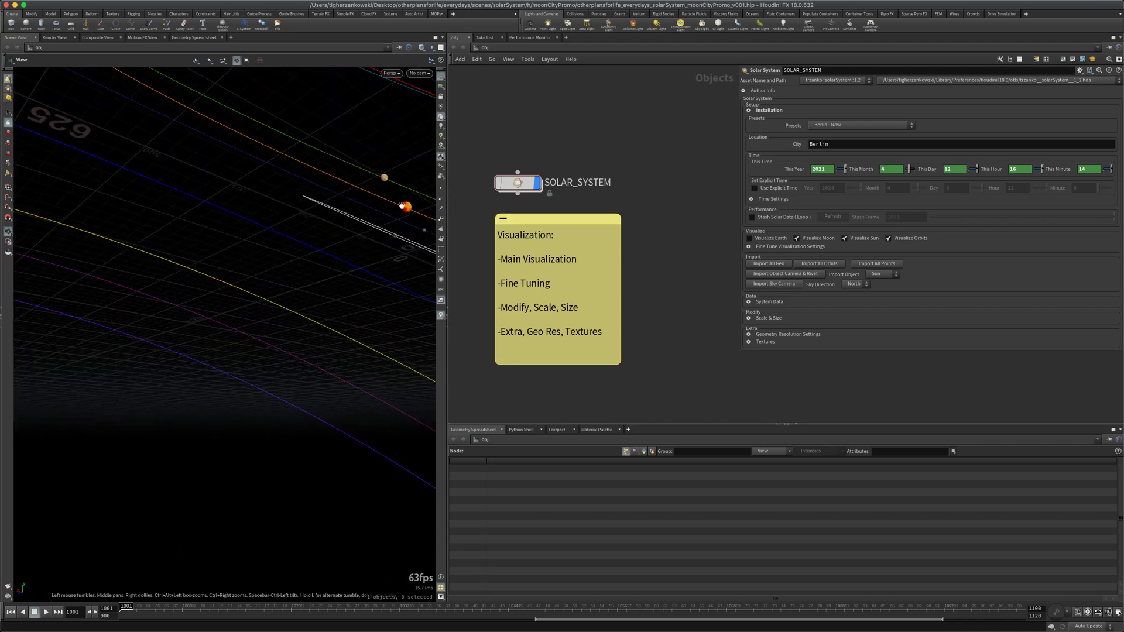
left_click(425, 73)
left_click(462, 151)
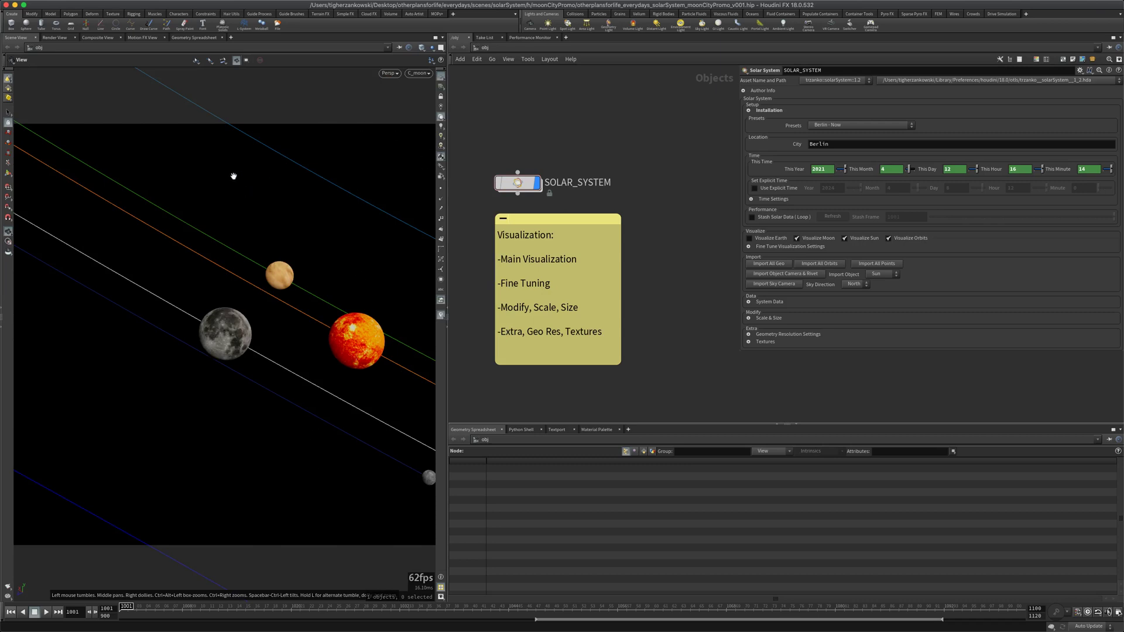
Change the viewport lighting mode so the scene's own lights illuminate the planets
left_click(439, 128)
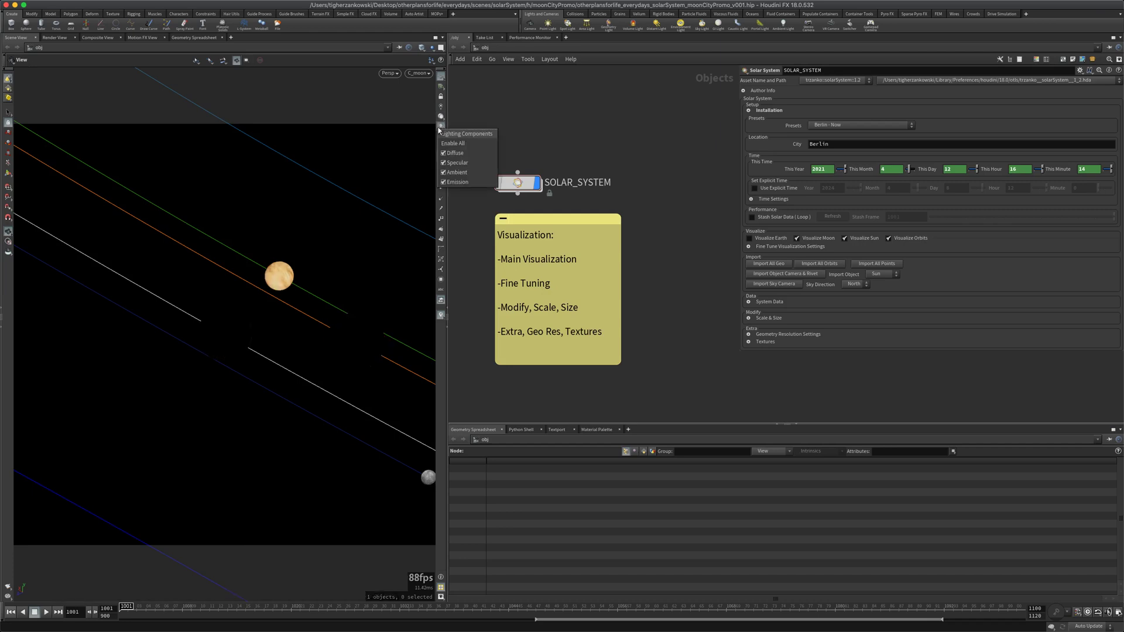
left_click(397, 162)
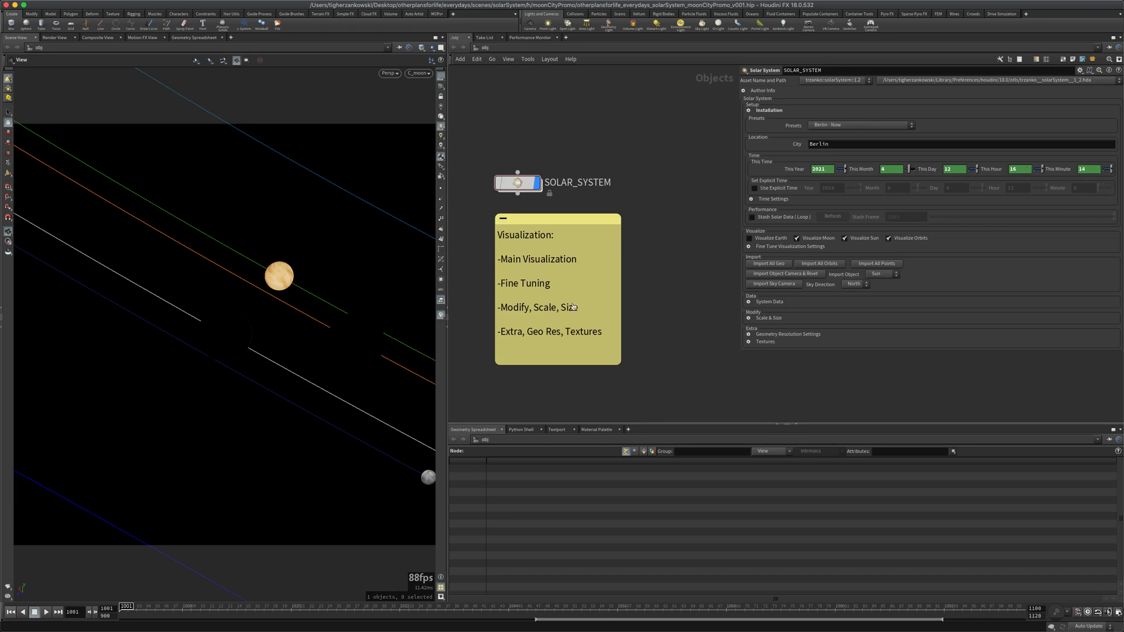
Look up the Moonrise & Moonset page for Berlin on timeanddate.com in the browser and return to Houdini
key("super+Tab")
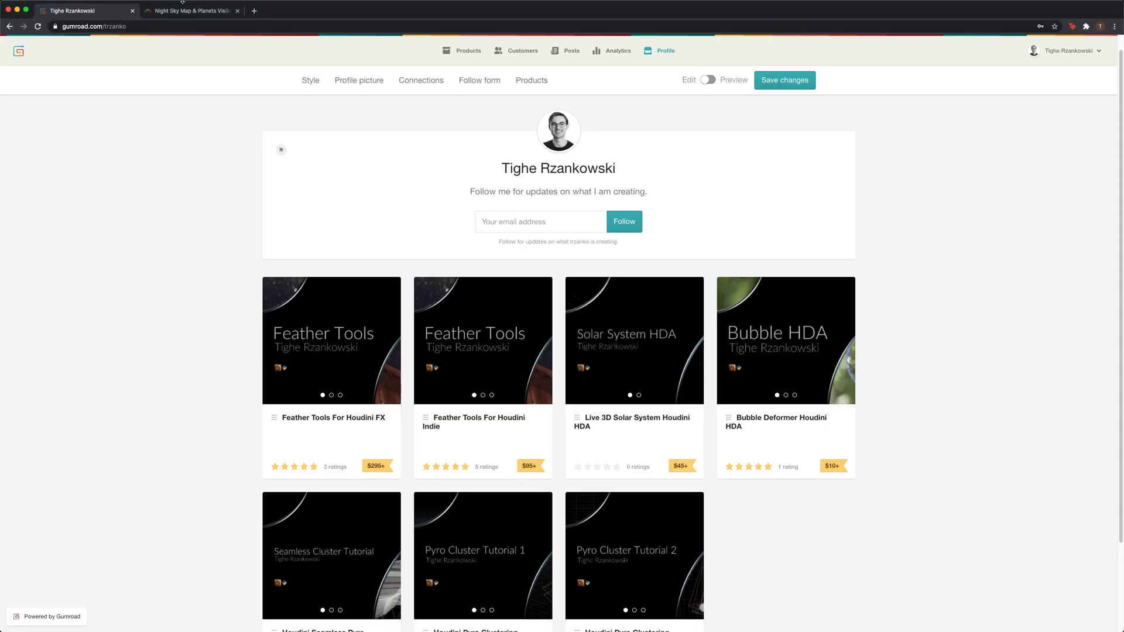
left_click(187, 11)
left_click(736, 125)
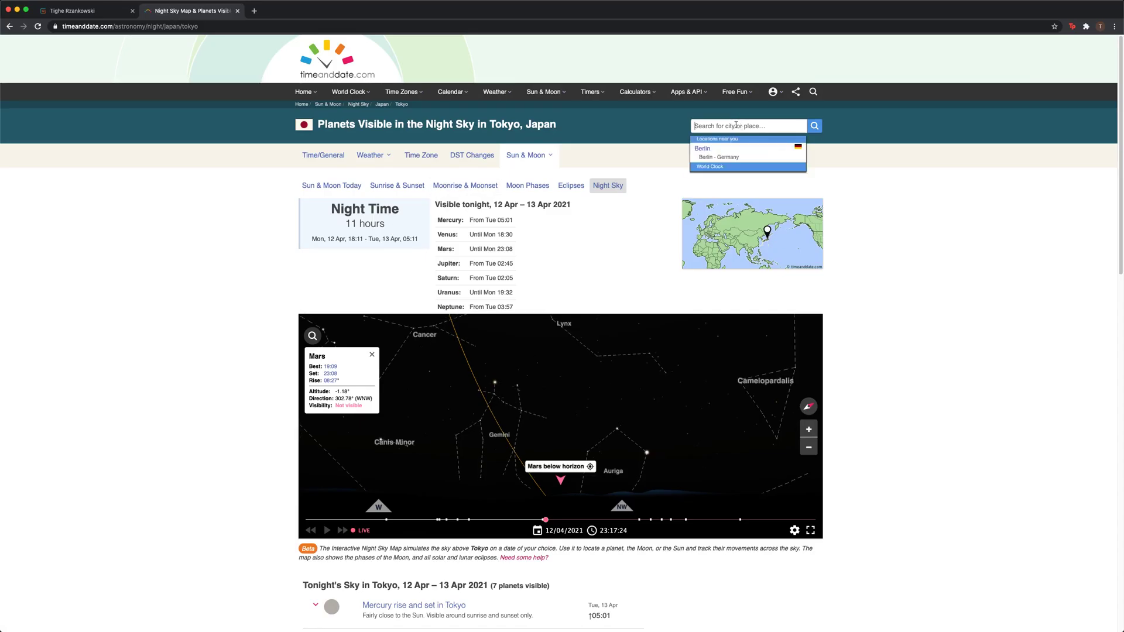
type("berlin")
key("Return")
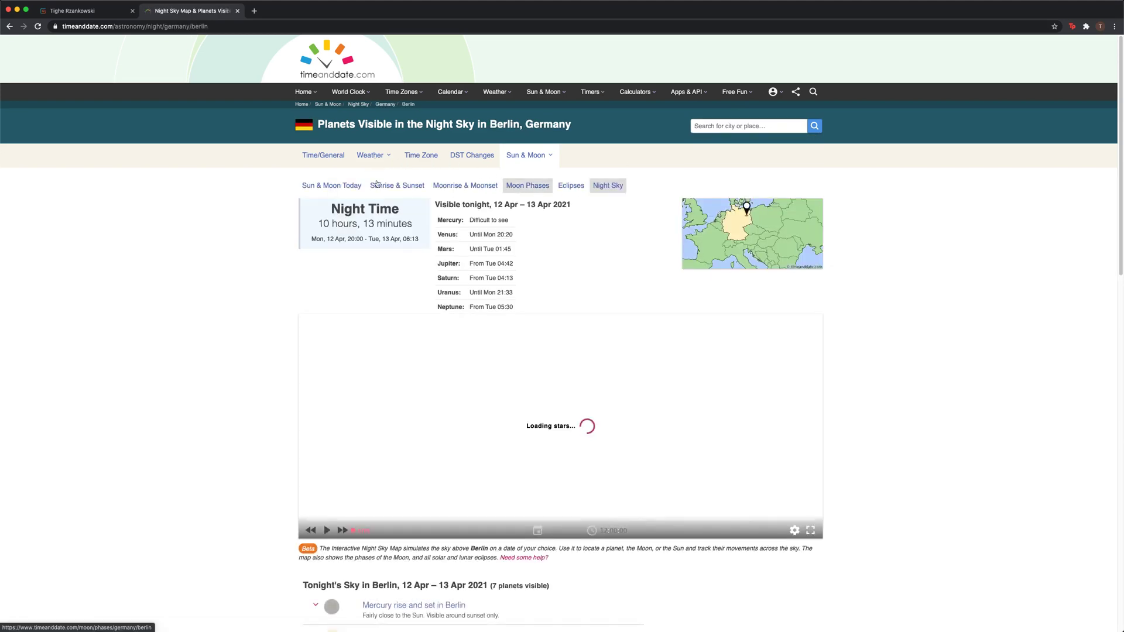
left_click(463, 186)
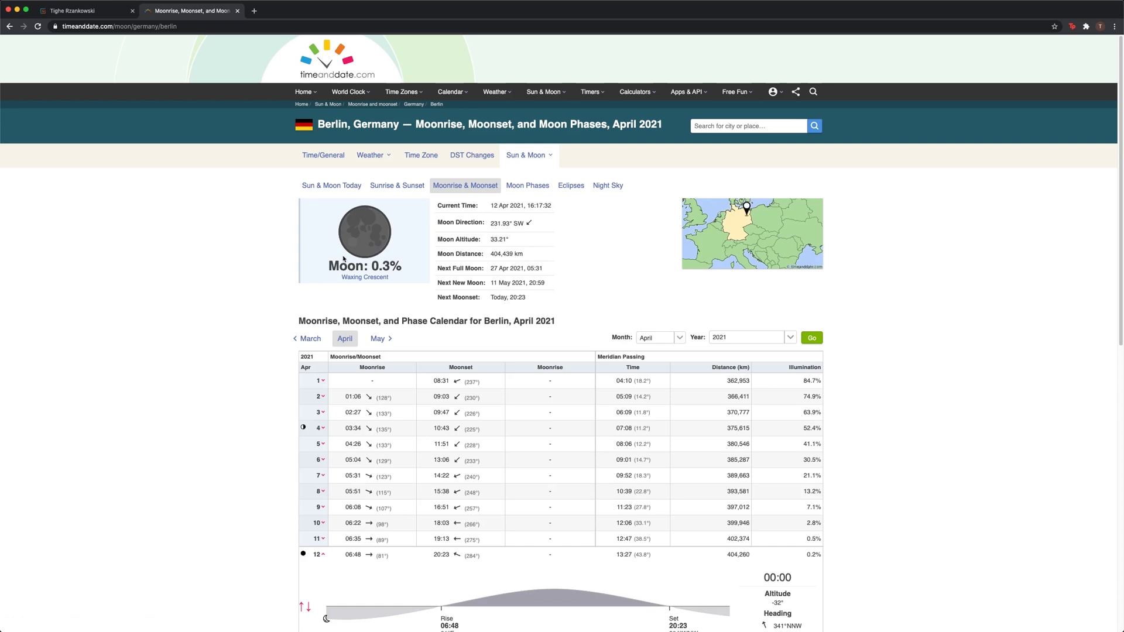
key("super+Tab")
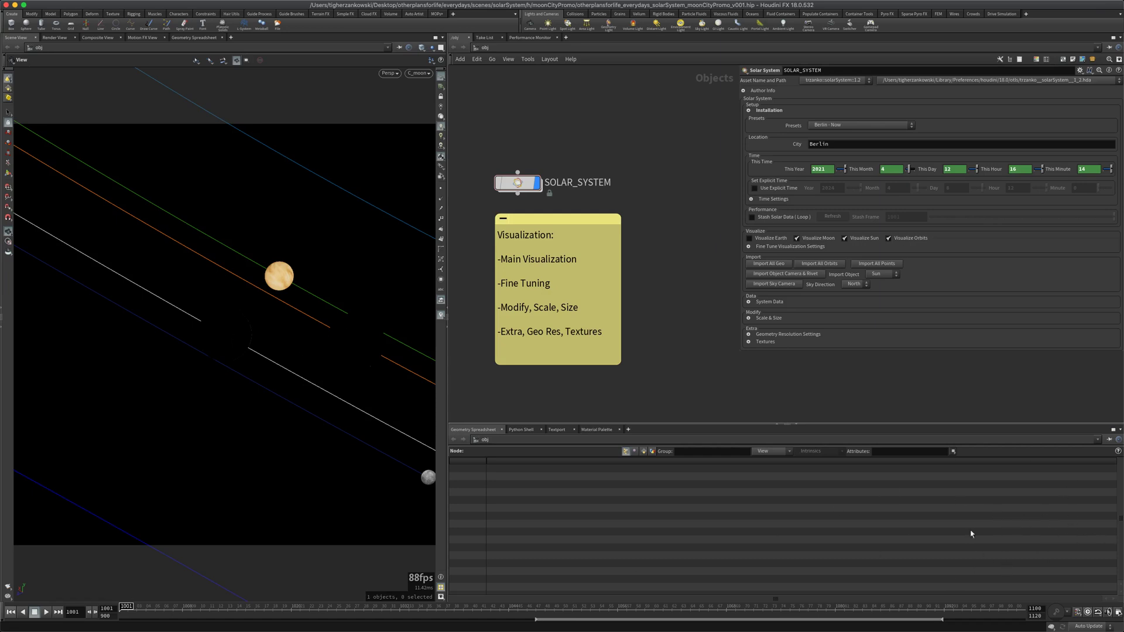
Nudge the Visualization sticky note slightly down and enable Visualize Earth on the SOLAR_SYSTEM asset
left_click_drag(552, 222, 551, 228)
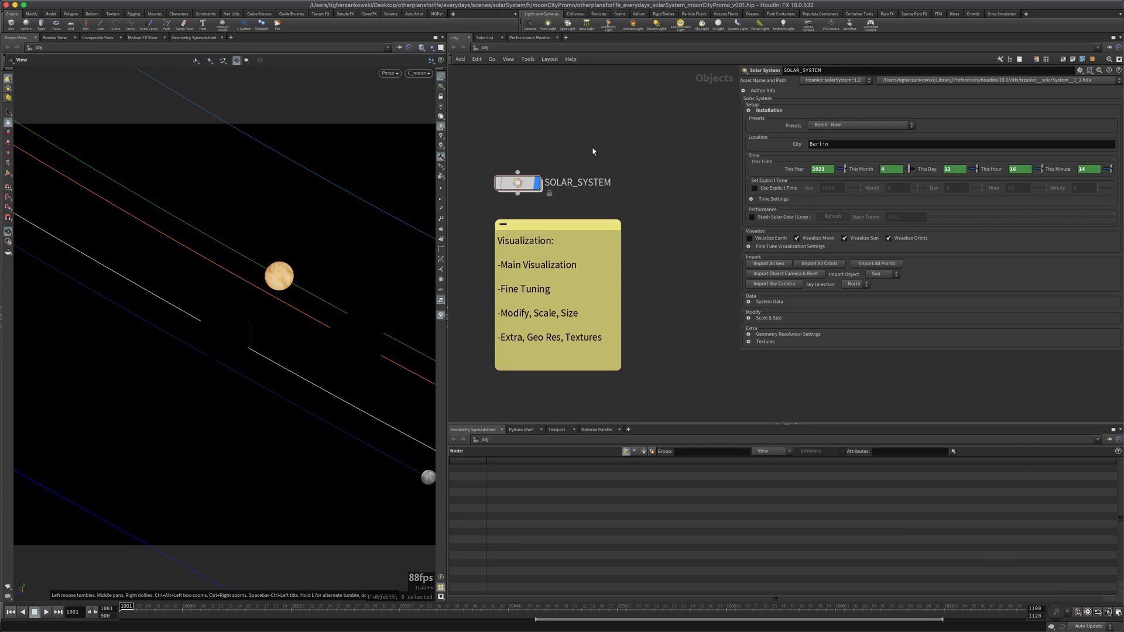
left_click_drag(592, 148, 614, 128)
left_click(767, 239)
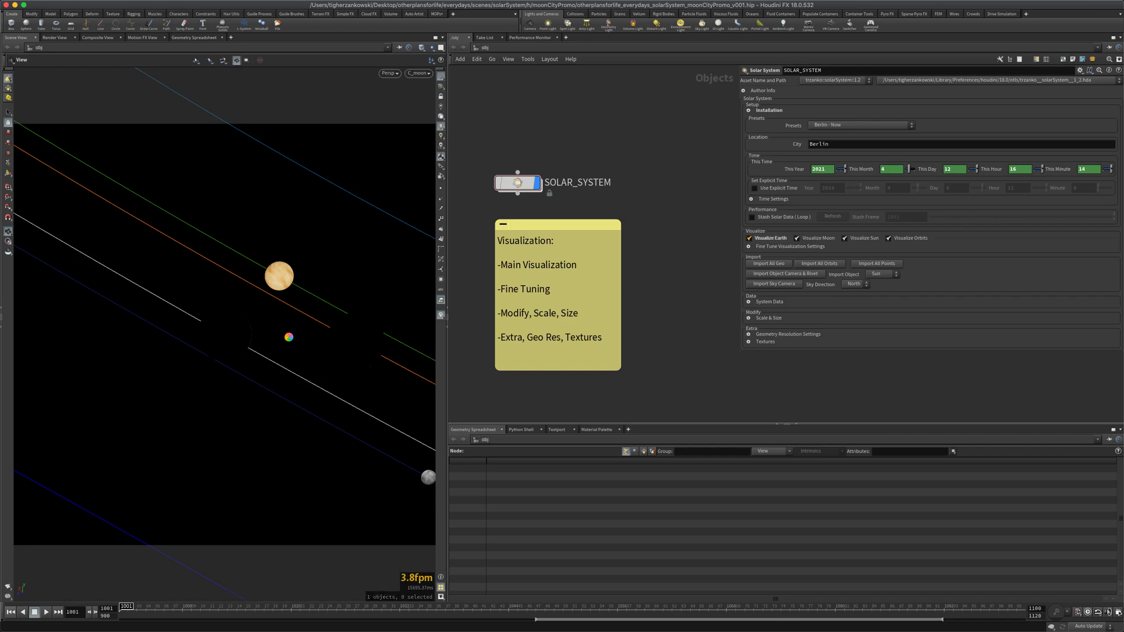
Frame the whole solar system outside the camera and inspect the orbits closely around Earth's position
key("f")
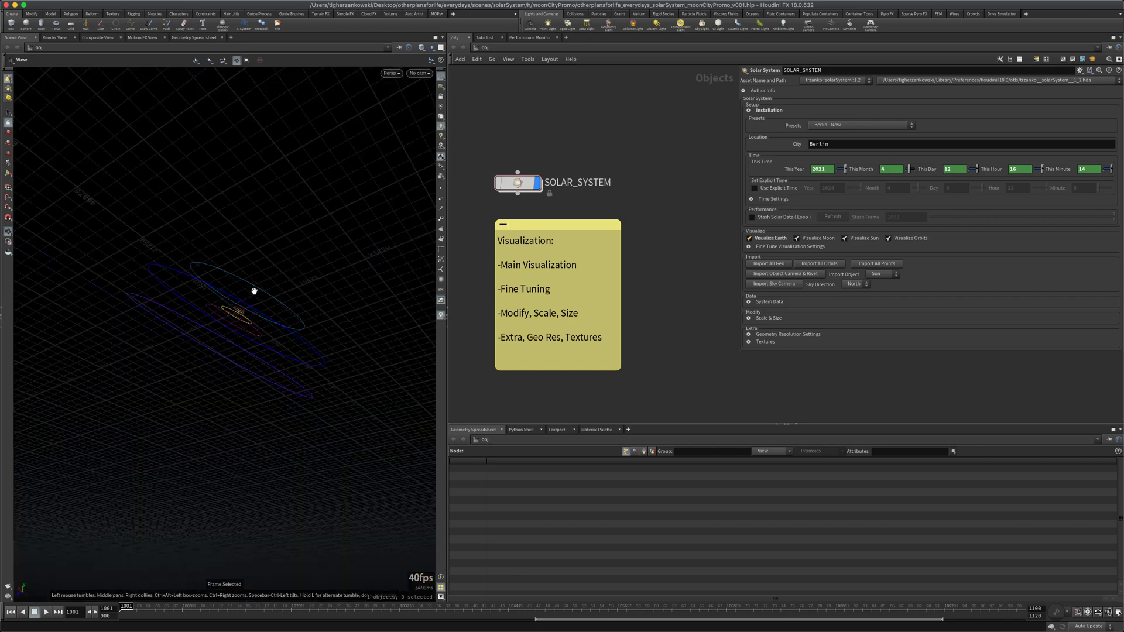
scroll(234, 343, "up", 8)
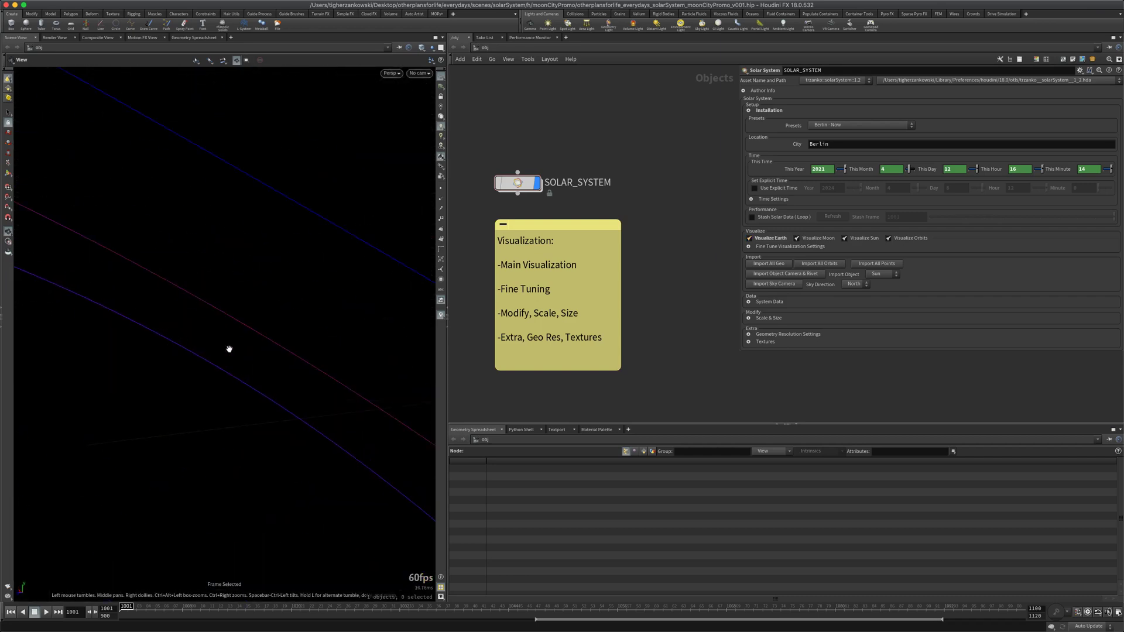
key("g")
scroll(229, 346, "up", 3)
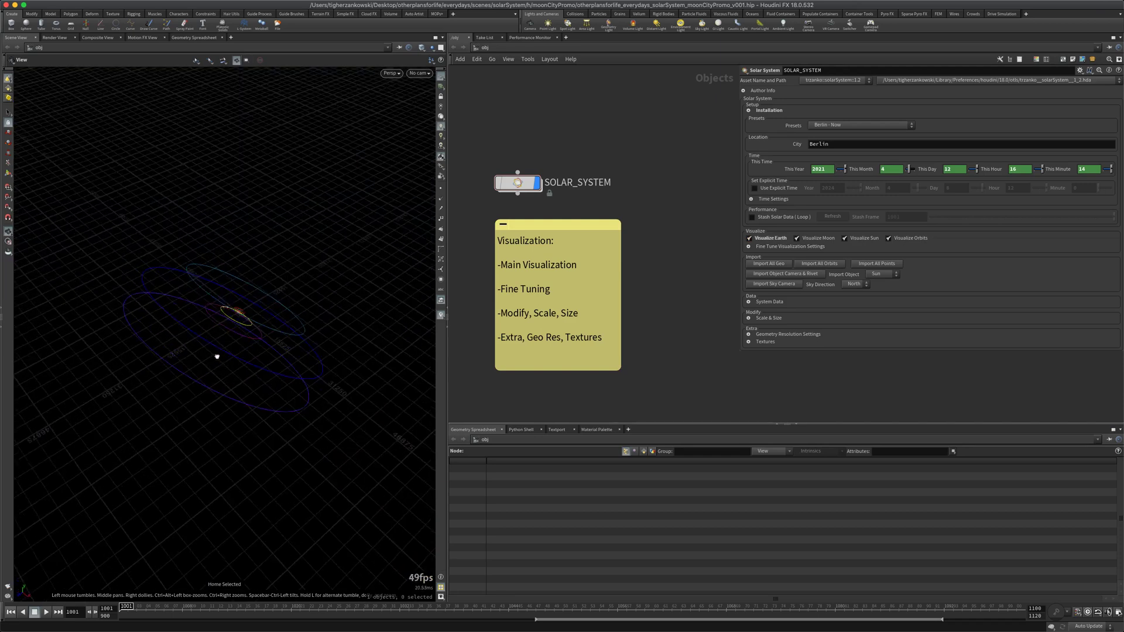
scroll(243, 310, "up", 10)
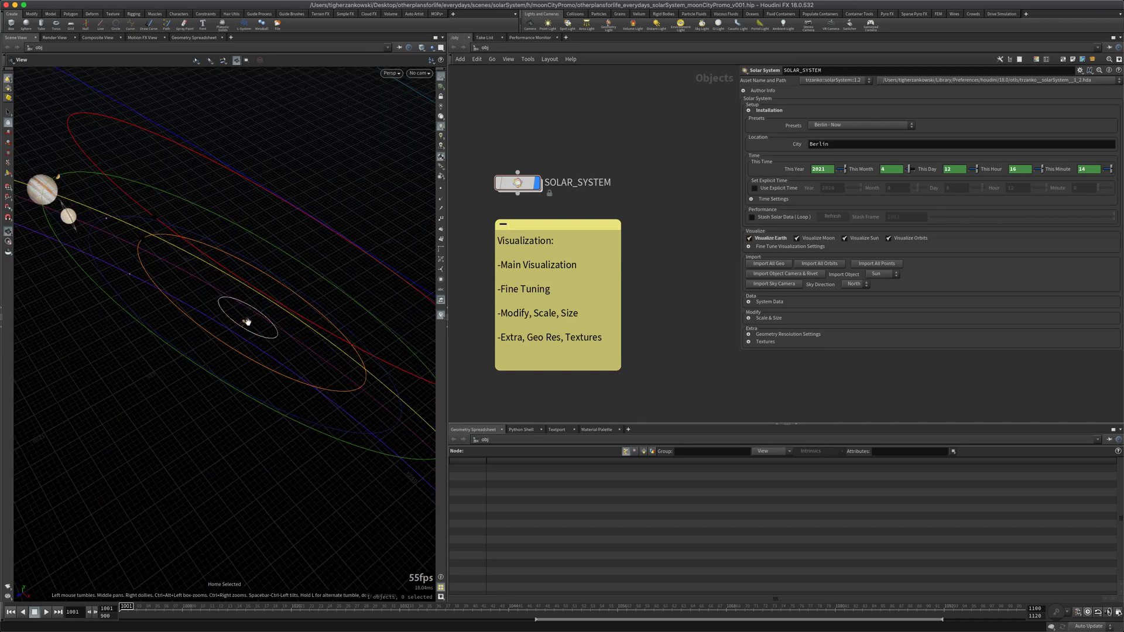
key("g")
scroll(272, 305, "up", 8)
scroll(275, 303, "down", 4)
In the viewport display options, set Homing Auto Adjusts to Neither Clip Plane and the near clip plane to 0.001
key("d")
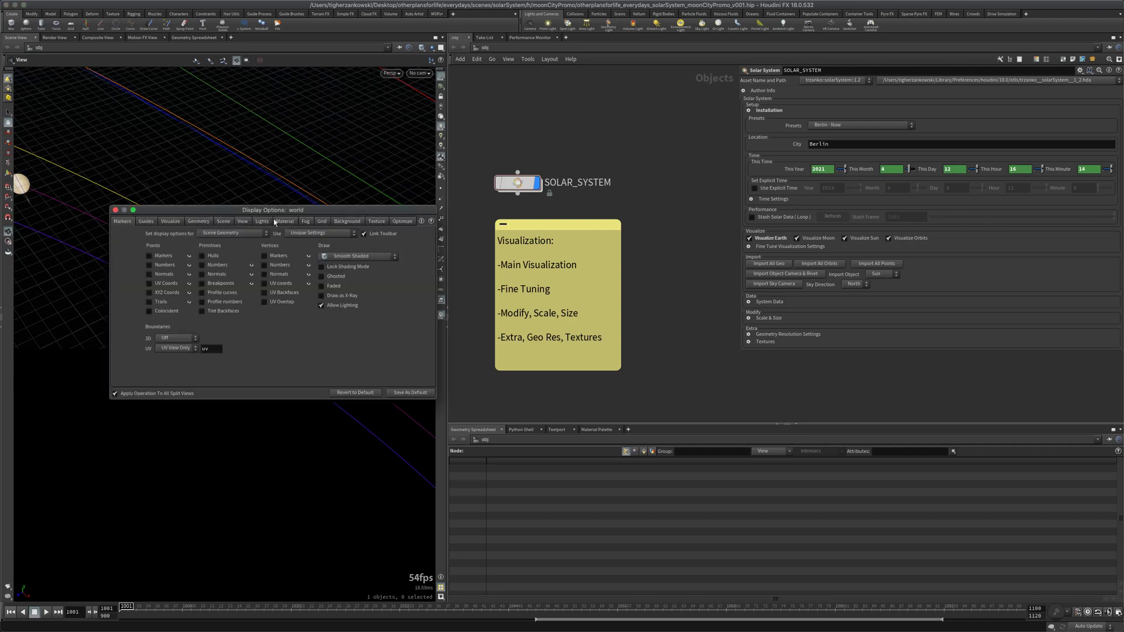
left_click(224, 222)
left_click(243, 223)
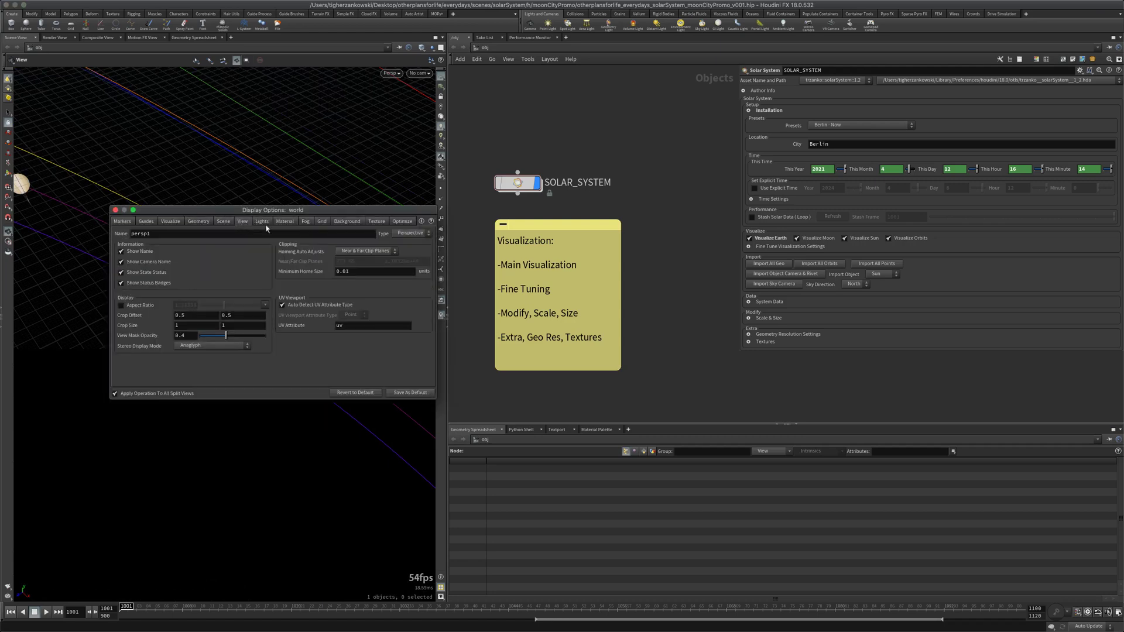
left_click(344, 250)
left_click(355, 261)
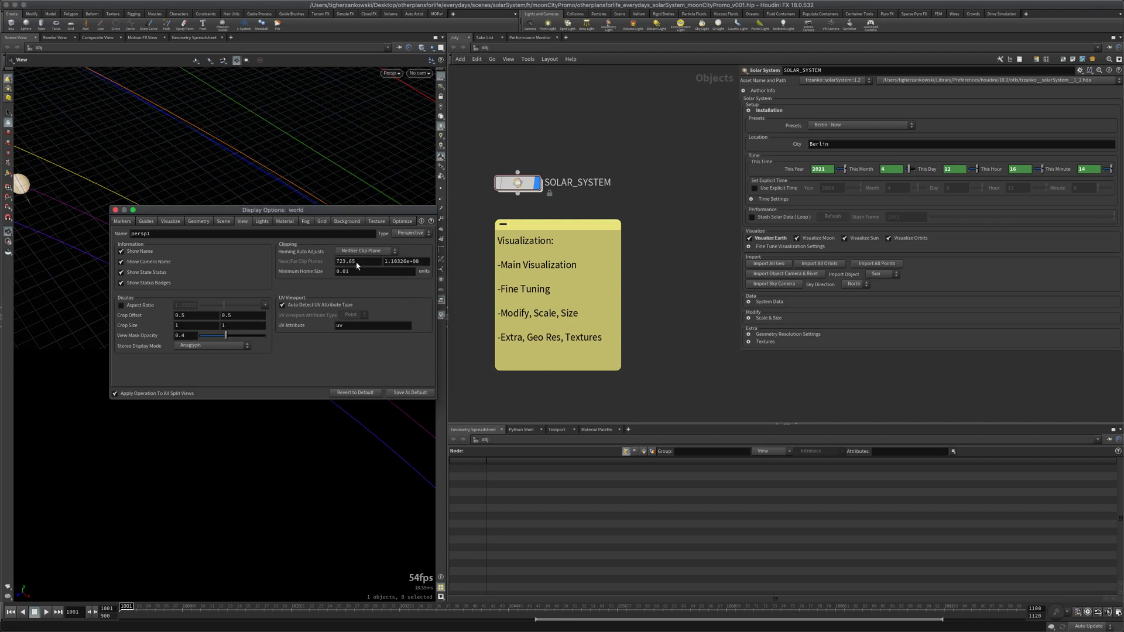
double_click(357, 265)
type("0.001")
key("Return")
left_click(115, 209)
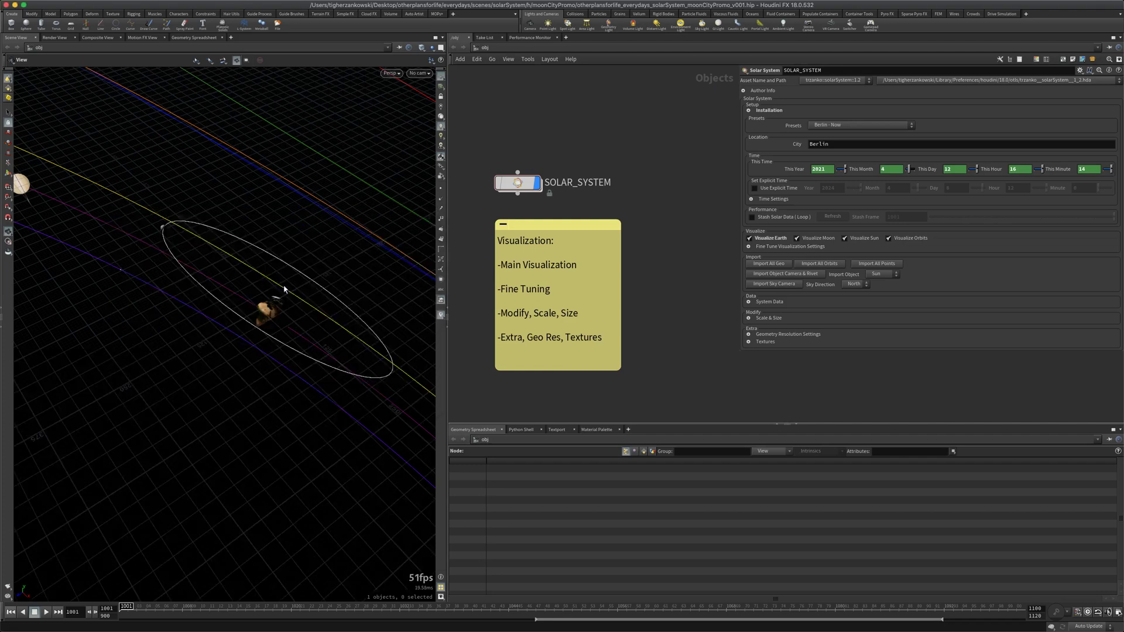
Examine the Earth model up close, from Africa up to Europe and the Arctic
scroll(277, 296, "up", 3)
scroll(278, 296, "up", 5)
scroll(279, 297, "down", 4)
scroll(279, 298, "up", 6)
left_click_drag(280, 297, 266, 272)
scroll(265, 271, "up", 4)
scroll(263, 271, "down", 6)
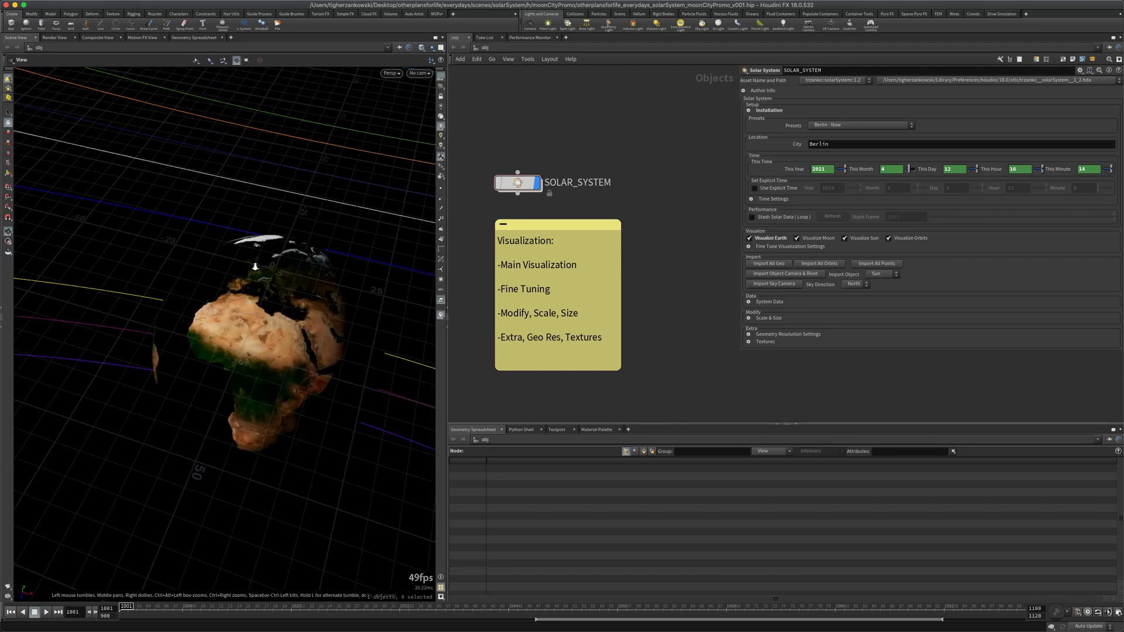
scroll(258, 270, "up", 3)
scroll(258, 270, "up", 4)
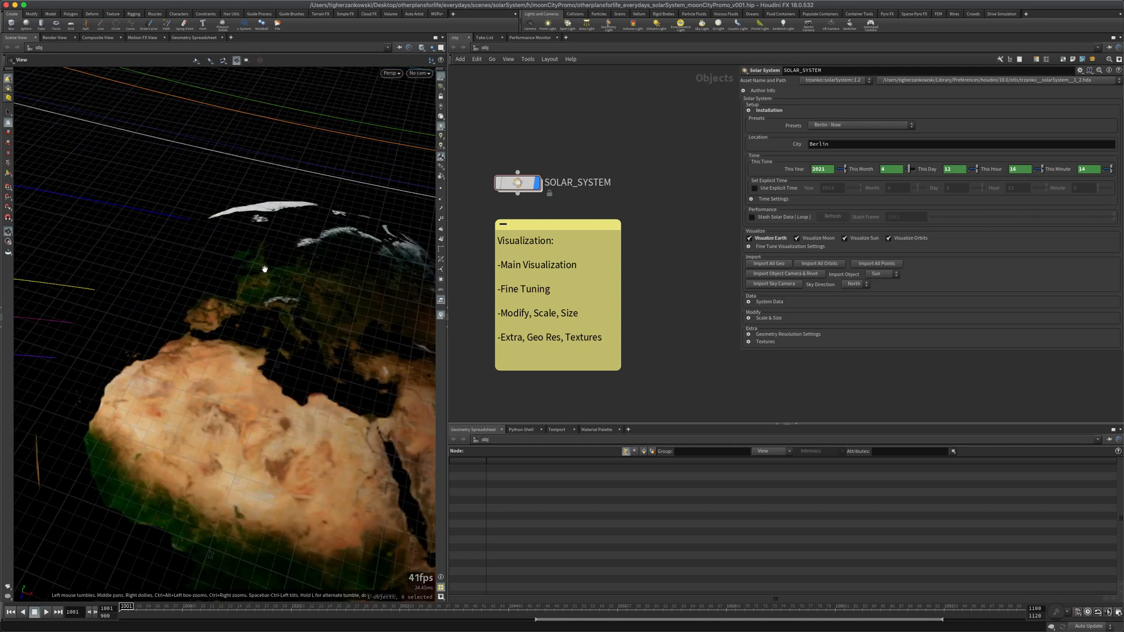
Add a Tommy test geometry object and inspect the figure standing on top of Earth
key("Tab")
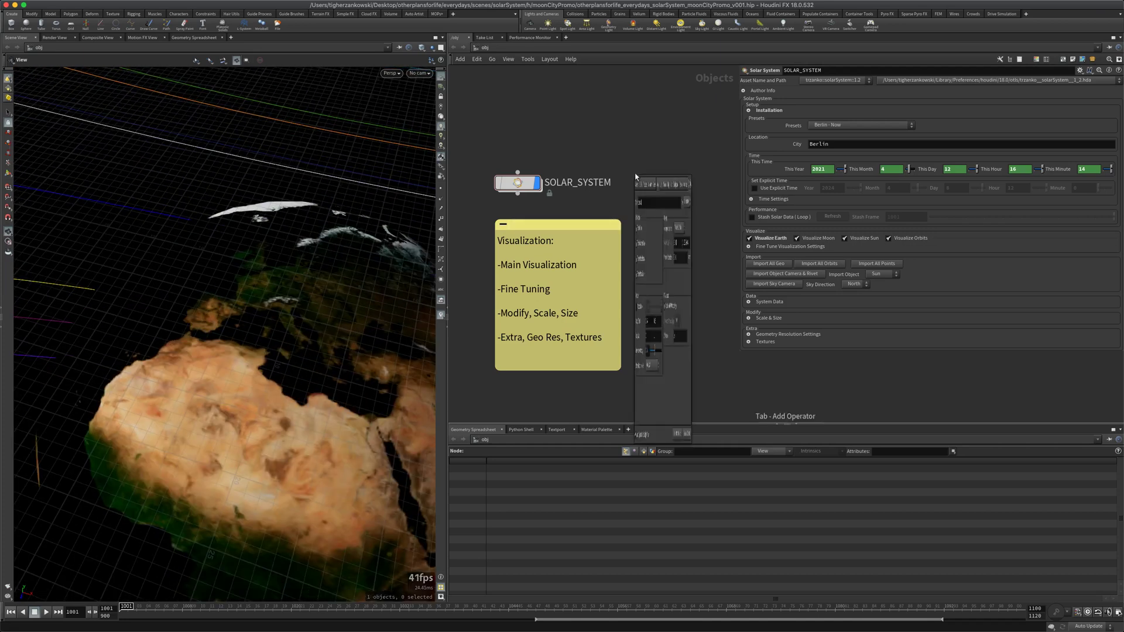
type("t")
key("BackSpace")
key("Escape")
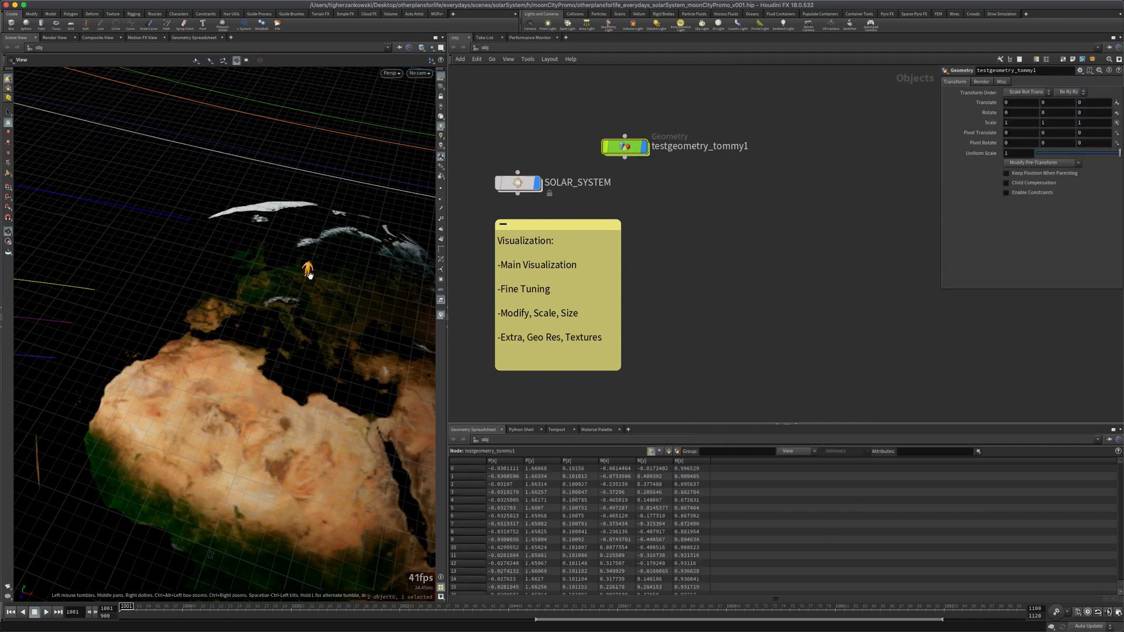
left_click_drag(308, 271, 531, 240)
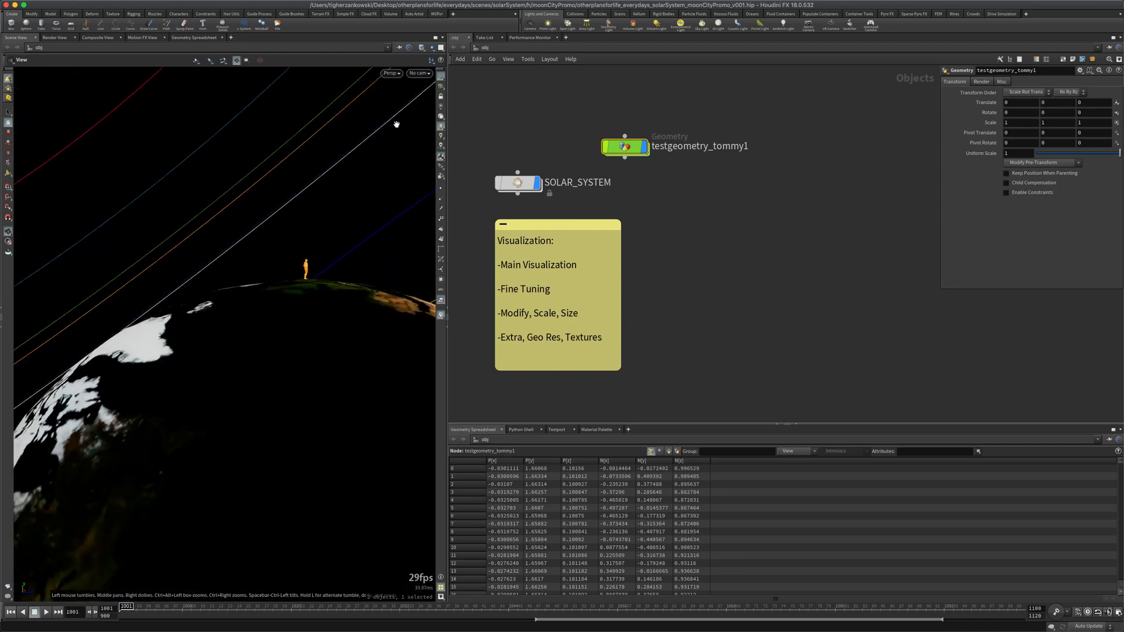
Look through the SOLAR_SYSTEM/C_mars camera and switch the view back to SOLAR_SYSTEM/C_moon
left_click(419, 73)
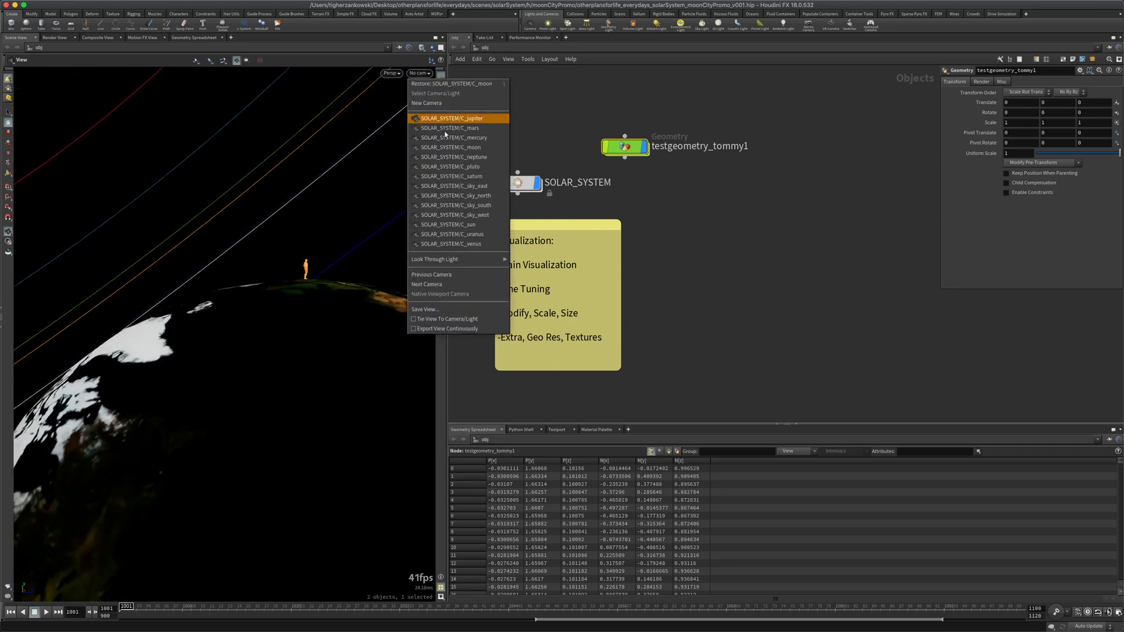
key("Down")
key("Down")
key("Down")
key("Down")
key("Down")
key("Down")
key("Down")
key("Down")
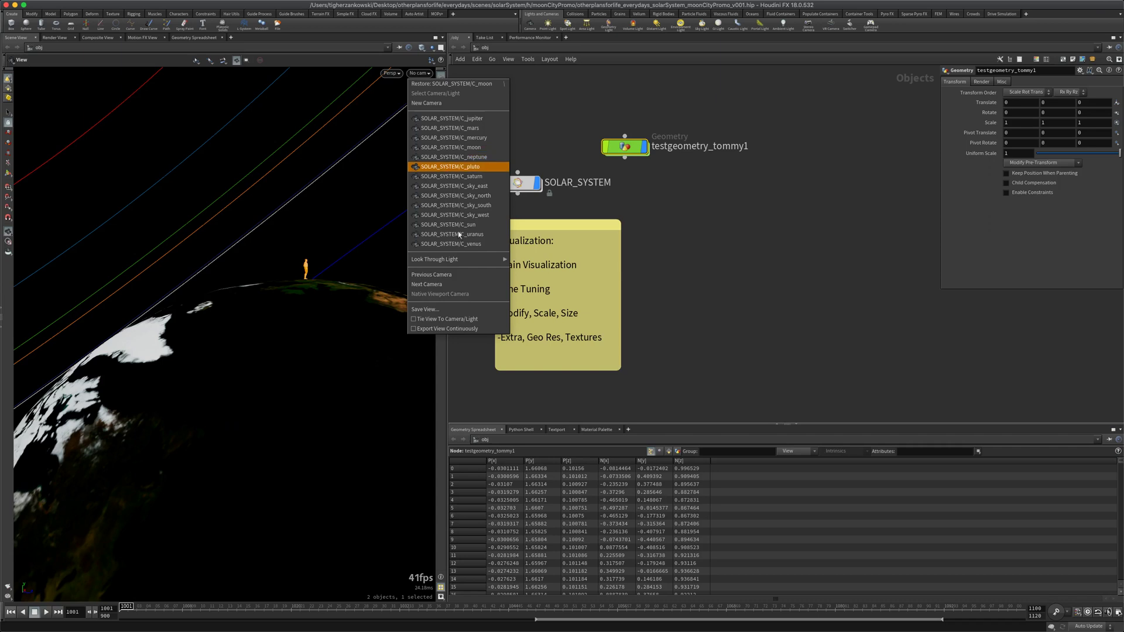
left_click(452, 129)
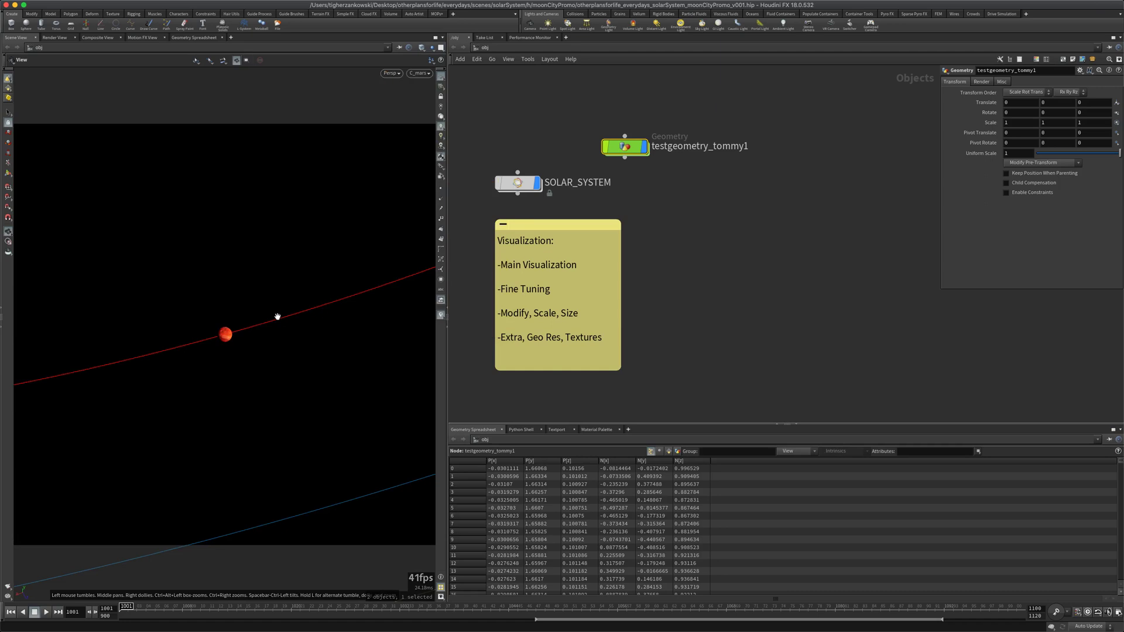
left_click(422, 74)
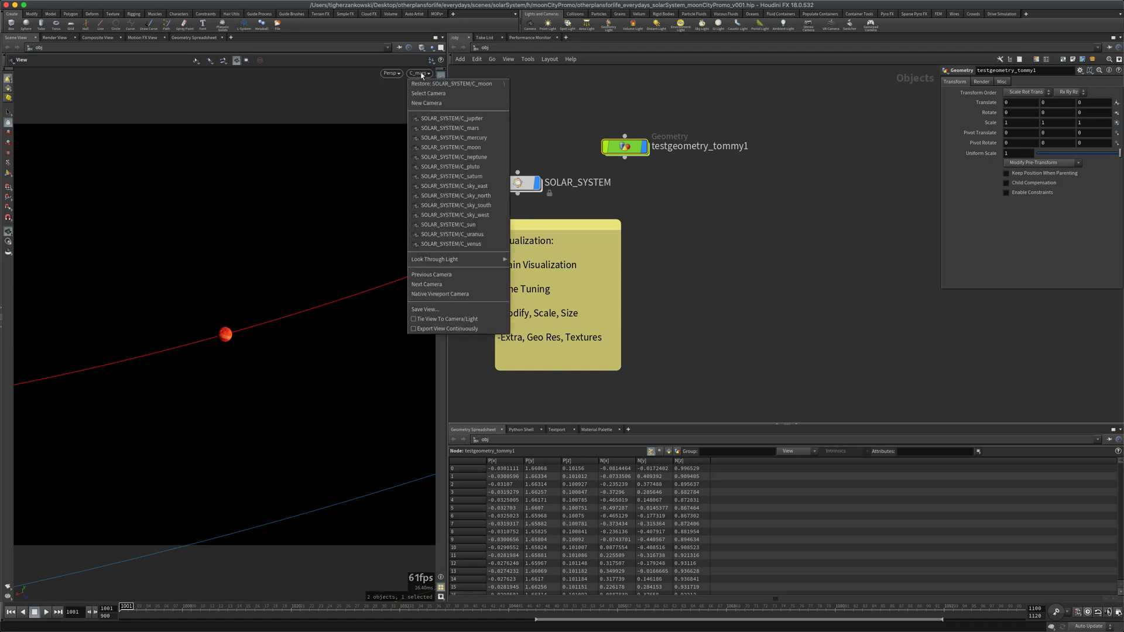
left_click(448, 147)
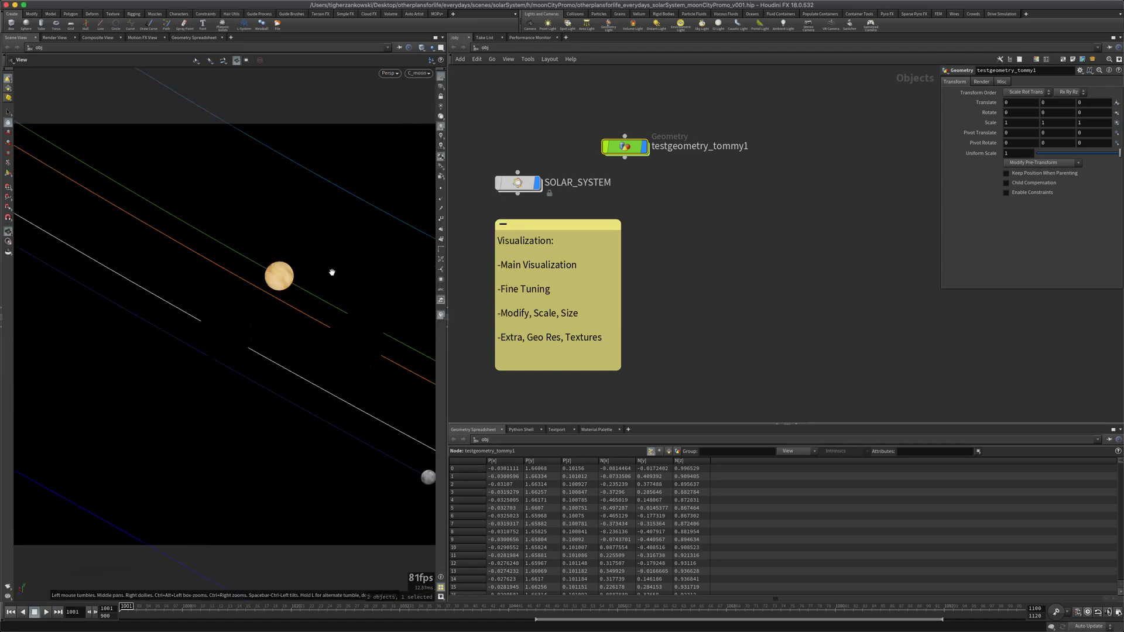
Switch the viewport lighting to light up the moon and sun, and delete the testgeometry_tommy1 object
left_click(441, 117)
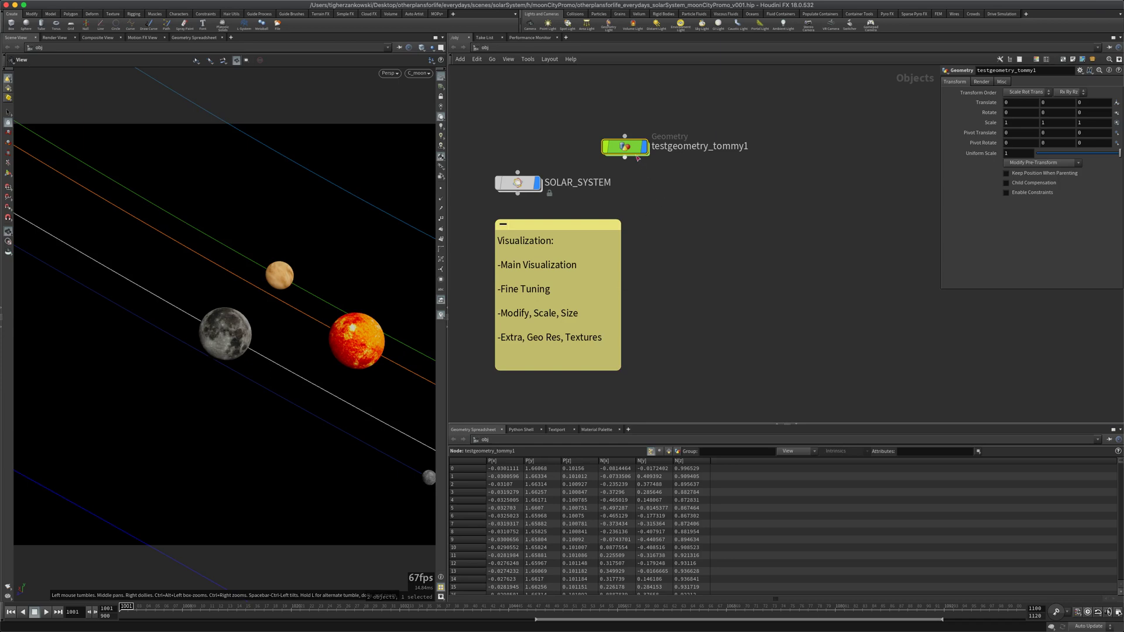
key("BackSpace")
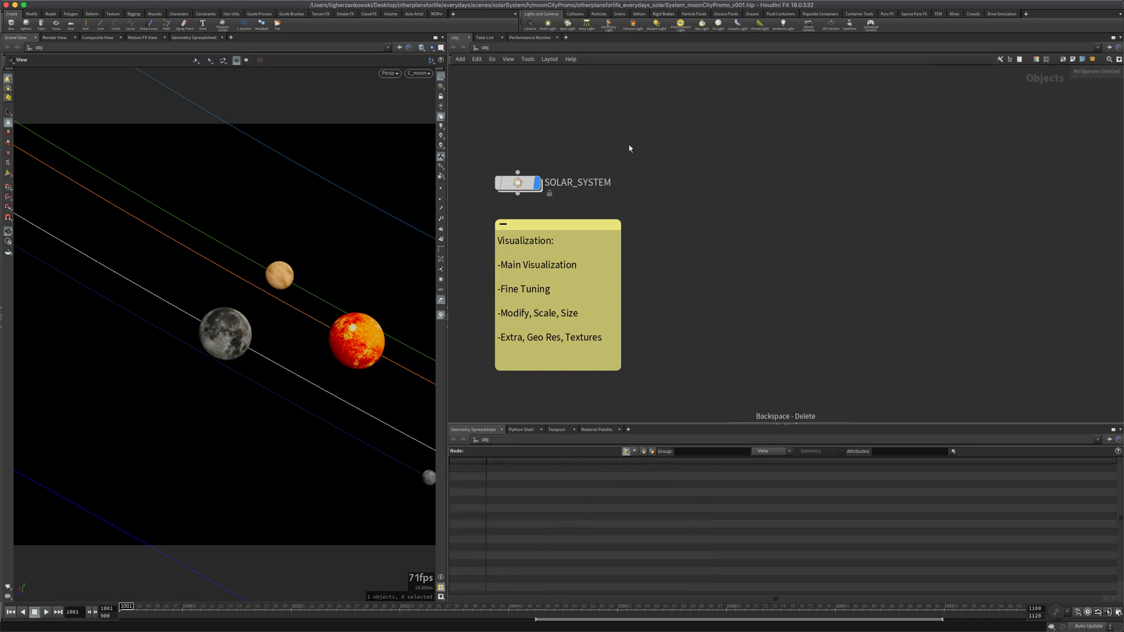
Select the SOLAR_SYSTEM node, expose its main parameters in the viewport and turn off Visualize Earth
left_click(527, 186)
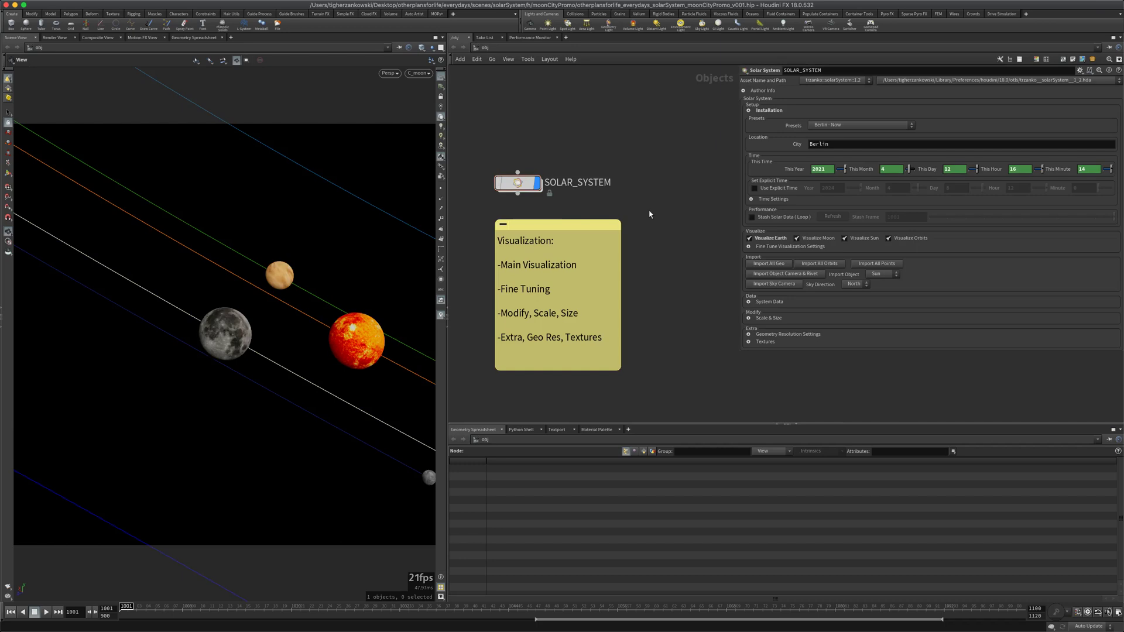
left_click(518, 183)
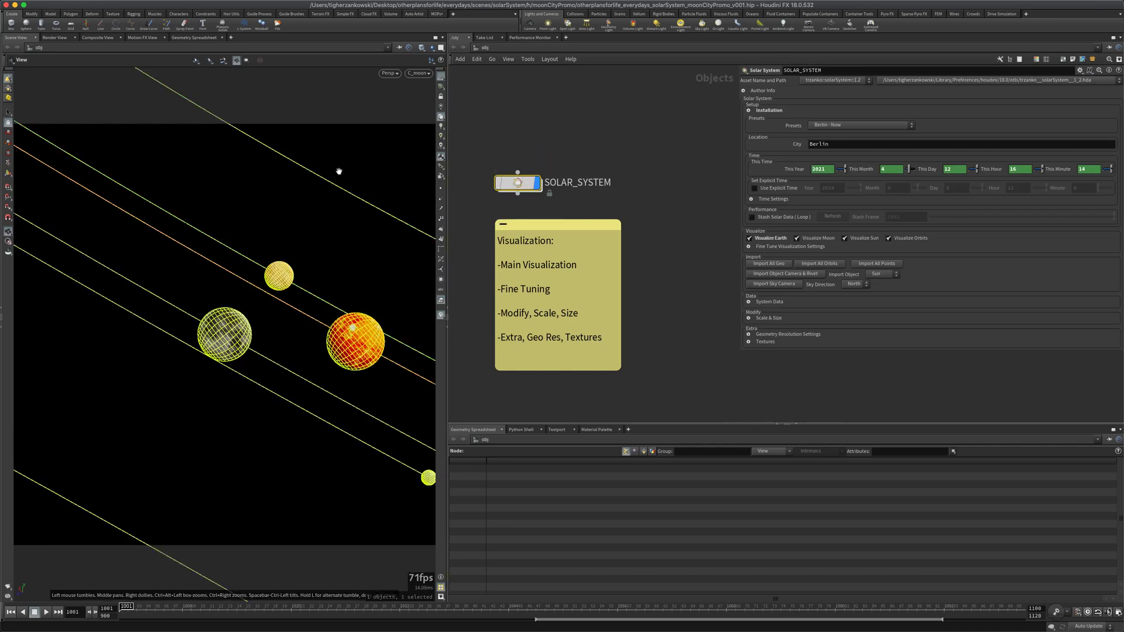
left_click(574, 157)
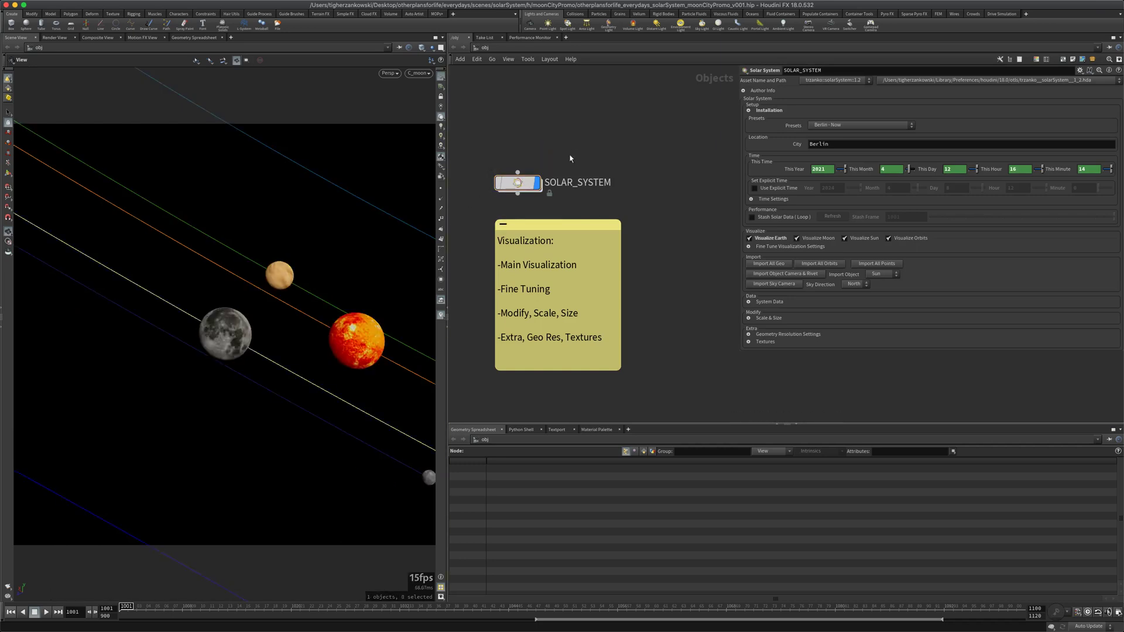
left_click(517, 186)
key("Return")
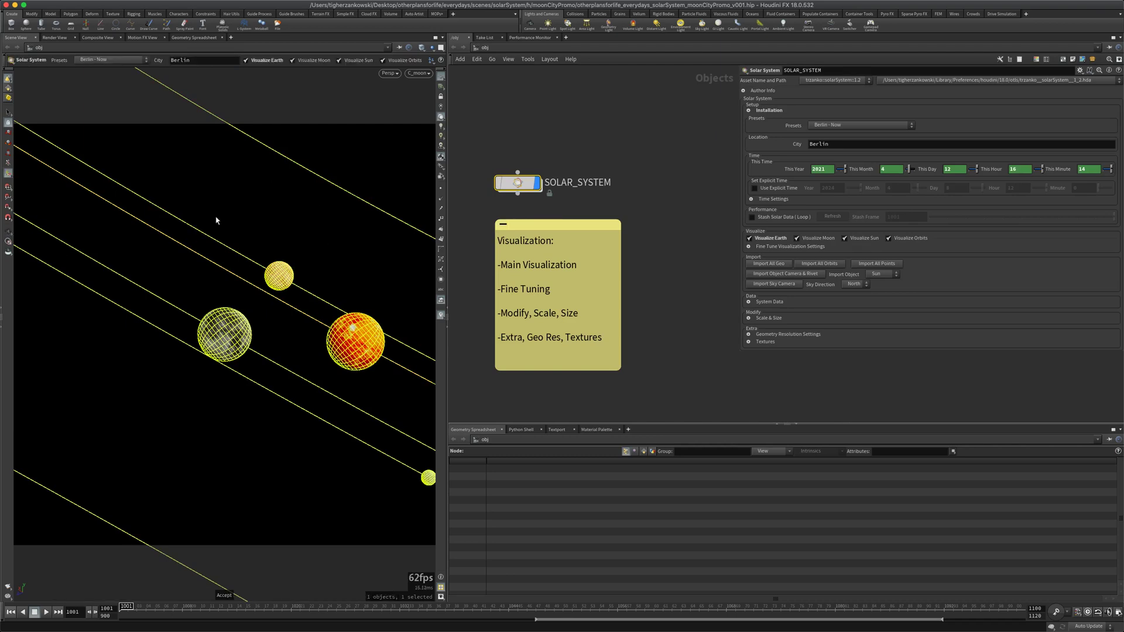
left_click(484, 225)
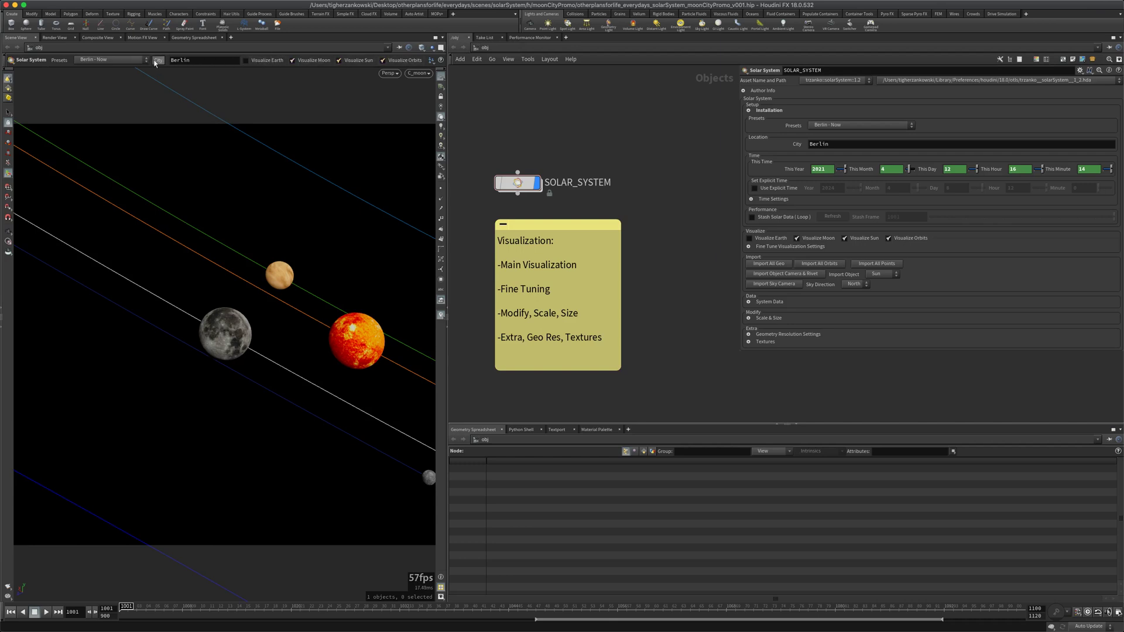
Look through the available location and date presets of the Solar System asset, keeping Berlin - Now
left_click(128, 61)
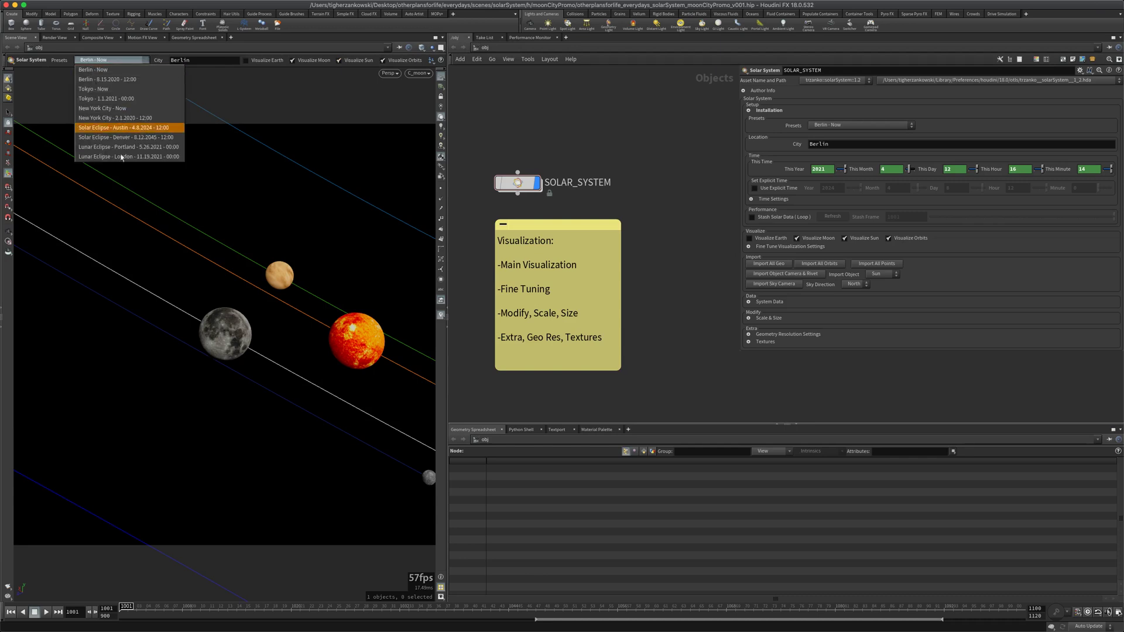
left_click(114, 61)
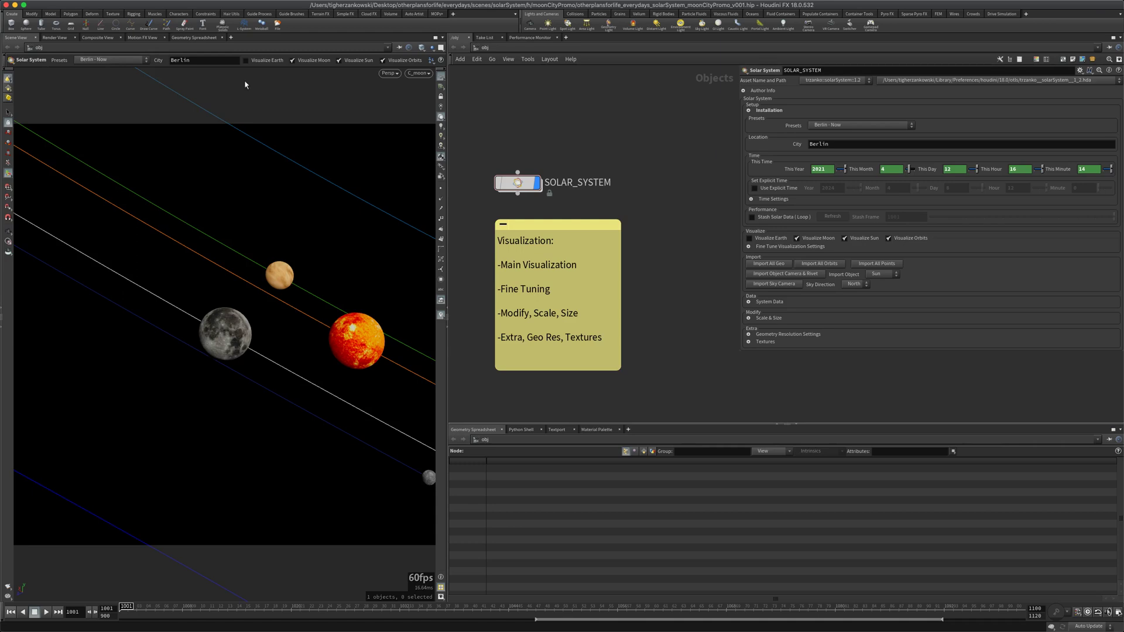
Toggle Visualize Moon, Visualize Sun and Visualize Orbits off and back on to compare their effect
left_click(319, 61)
left_click(319, 61)
left_click(305, 64)
left_click(306, 62)
left_click(352, 62)
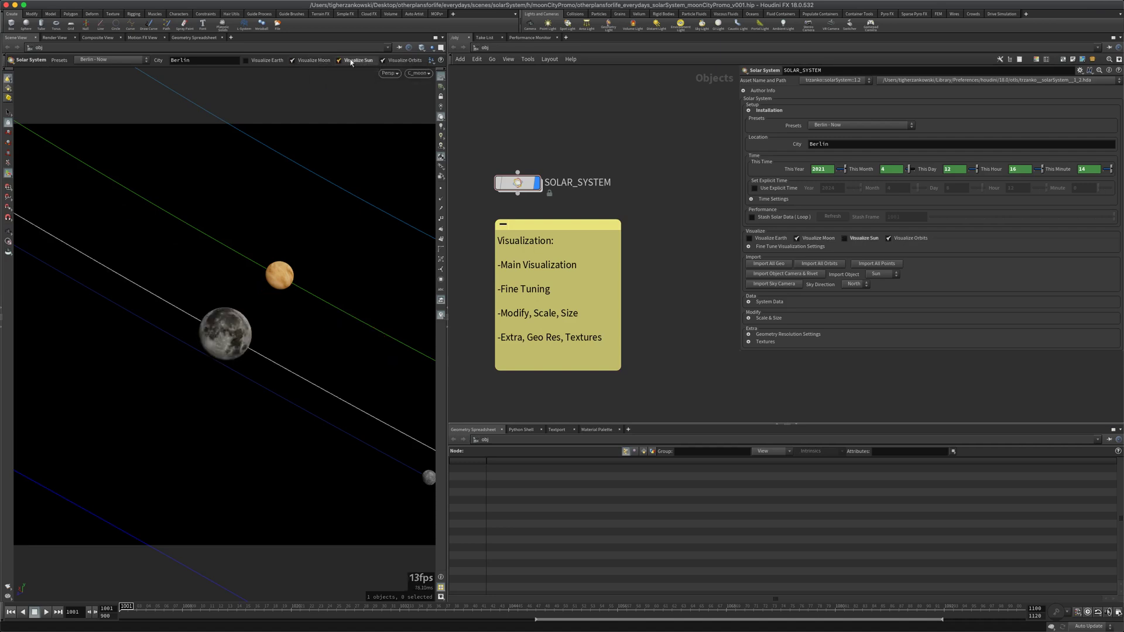
left_click(306, 62)
left_click(352, 61)
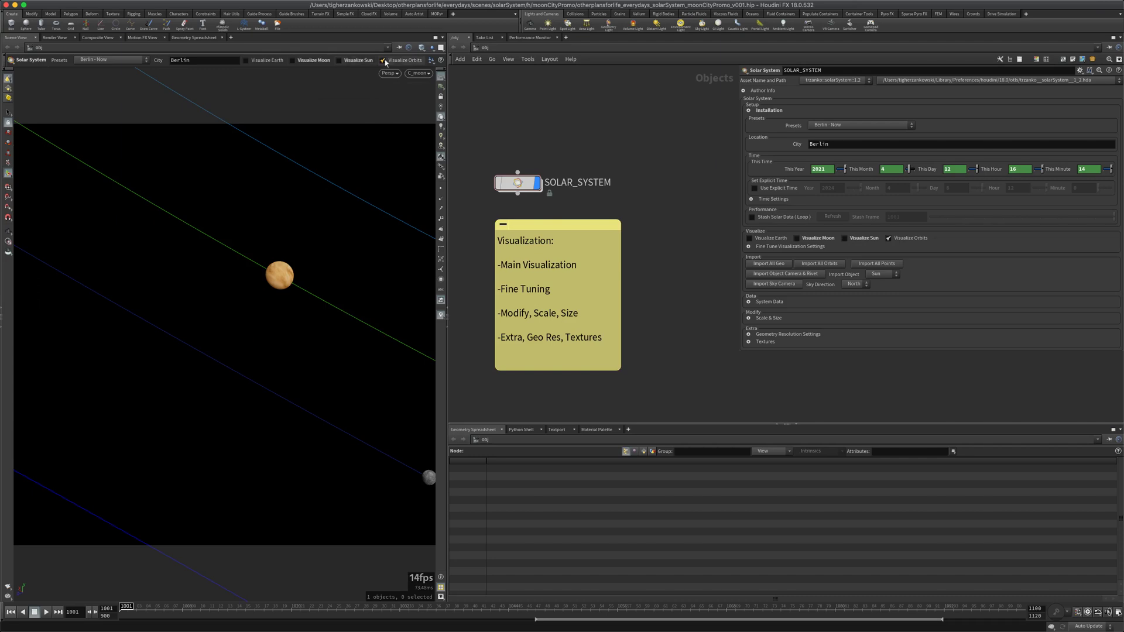
left_click(347, 61)
left_click(322, 61)
left_click(392, 61)
left_click(391, 59)
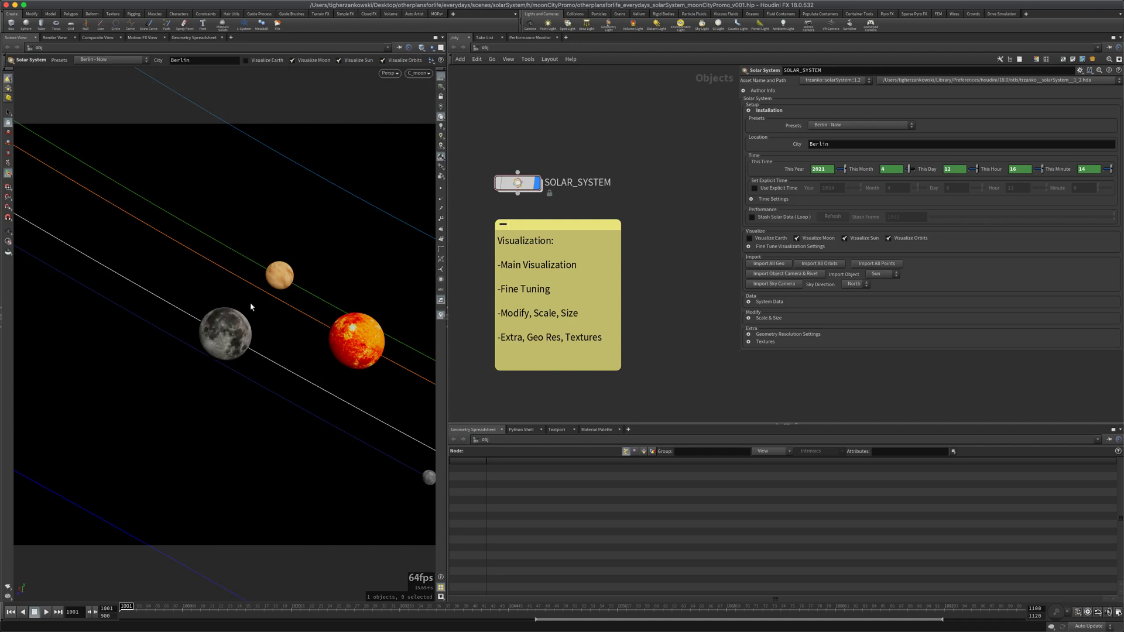
Leave the moon camera, frame the whole solar system and examine the planets' orbits from several angles
key("Escape")
left_click_drag(244, 322, 210, 299)
key("f")
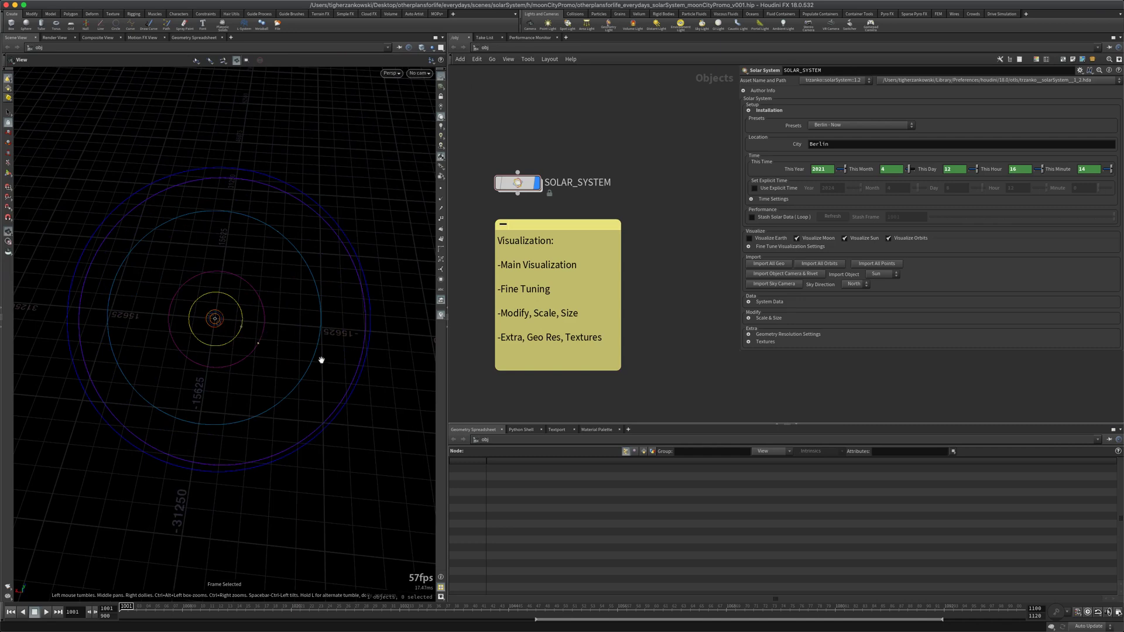
scroll(216, 312, "up", 2)
scroll(217, 312, "up", 2)
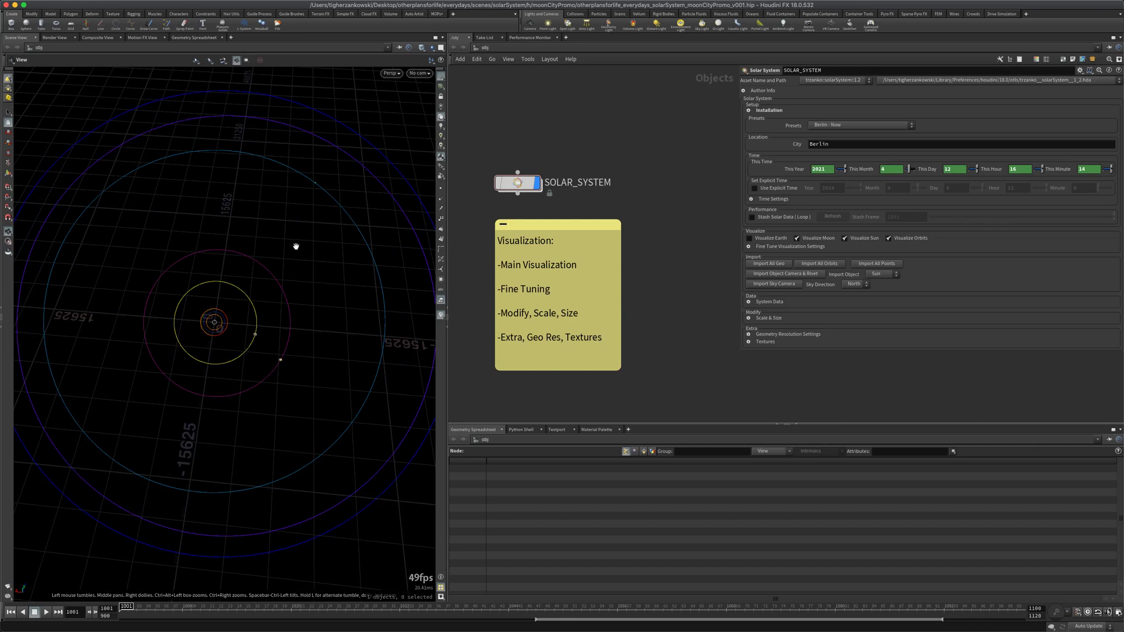
left_click_drag(212, 324, 231, 311)
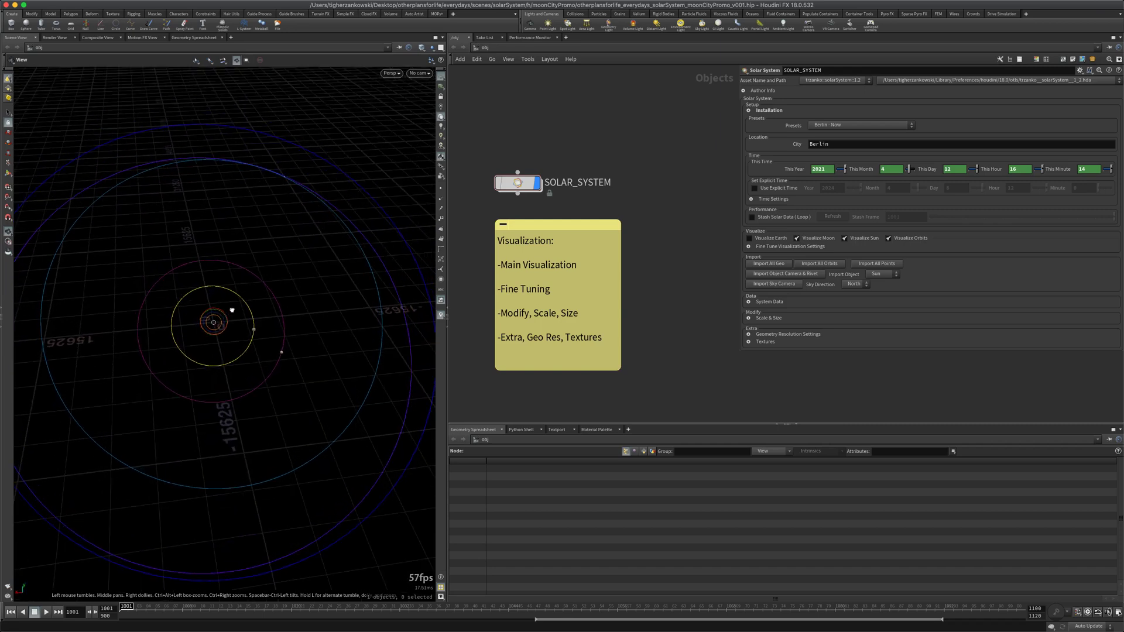
left_click_drag(231, 307, 230, 281)
Look through the SOLAR_SYSTEM/C_sky_south camera
left_click(419, 74)
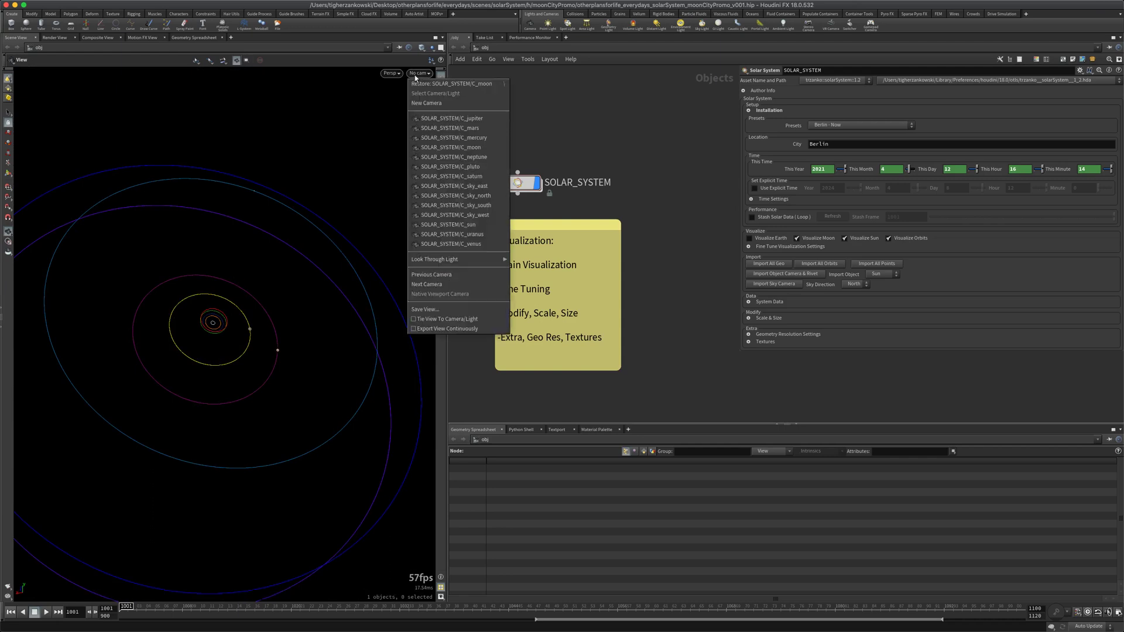
left_click(477, 205)
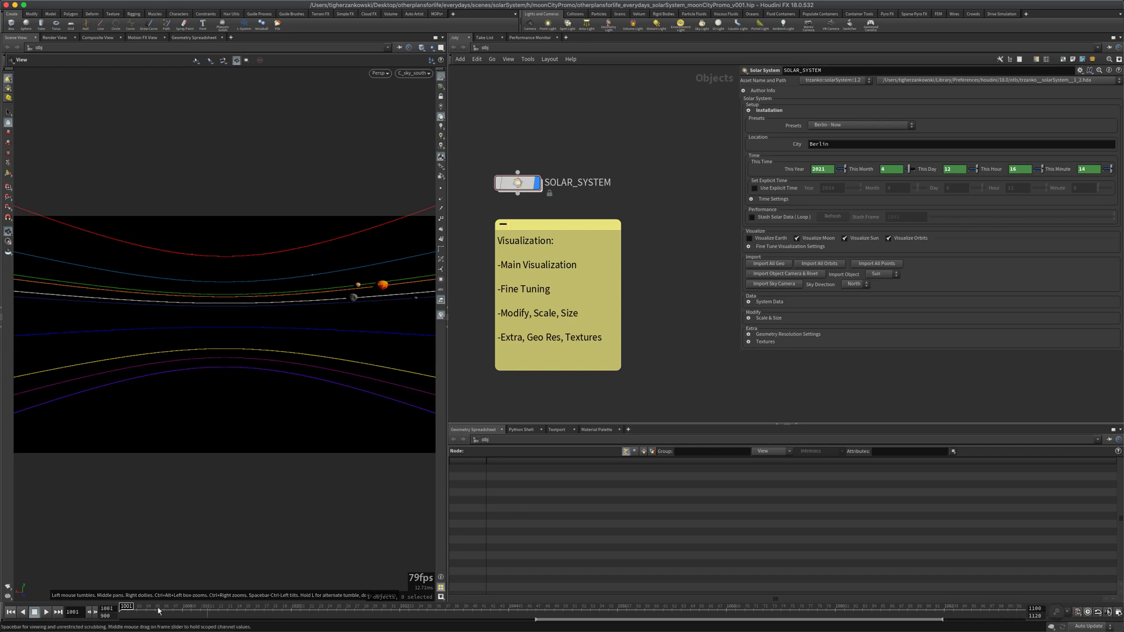
Review the Time Settings, scrub the animation to frame 1029 and return to the first frame
left_click(767, 199)
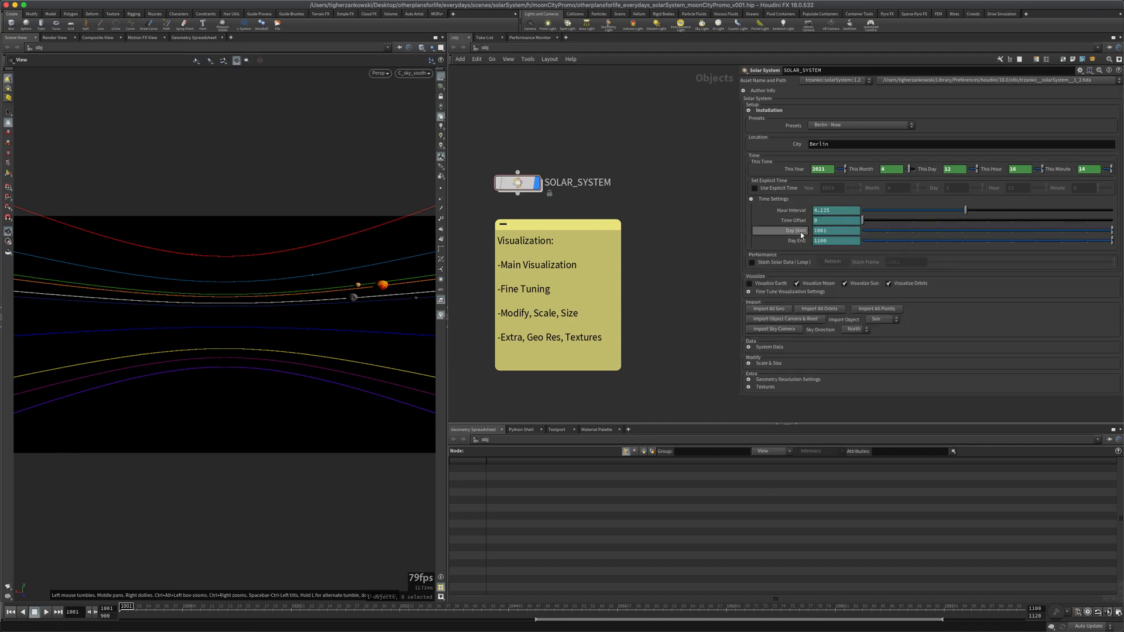
left_click(767, 199)
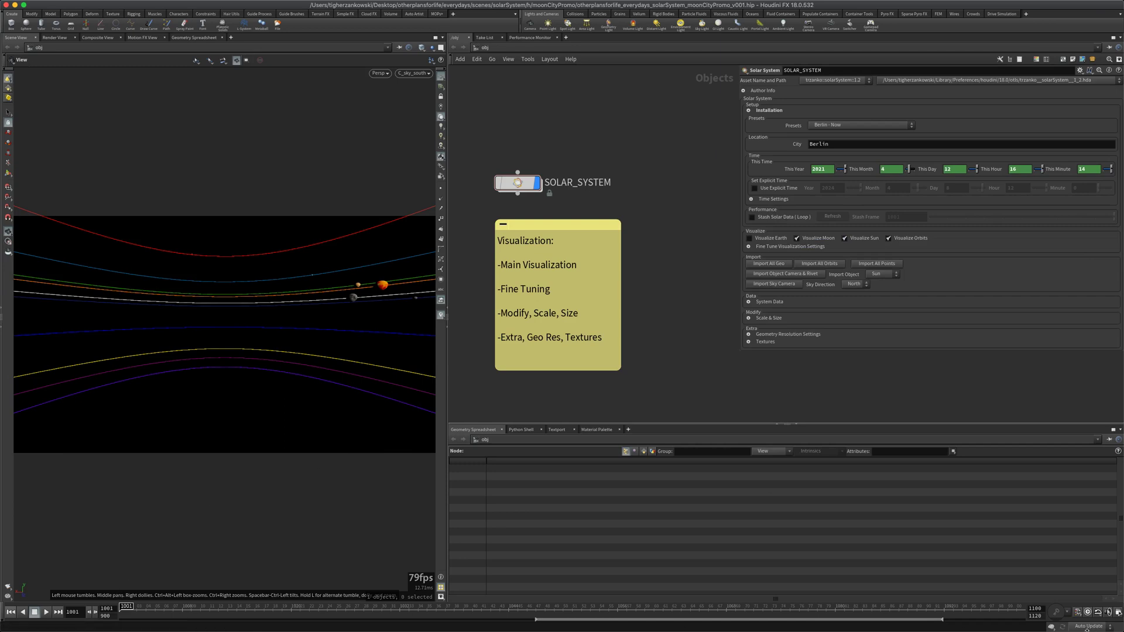
left_click_drag(261, 609, 219, 609)
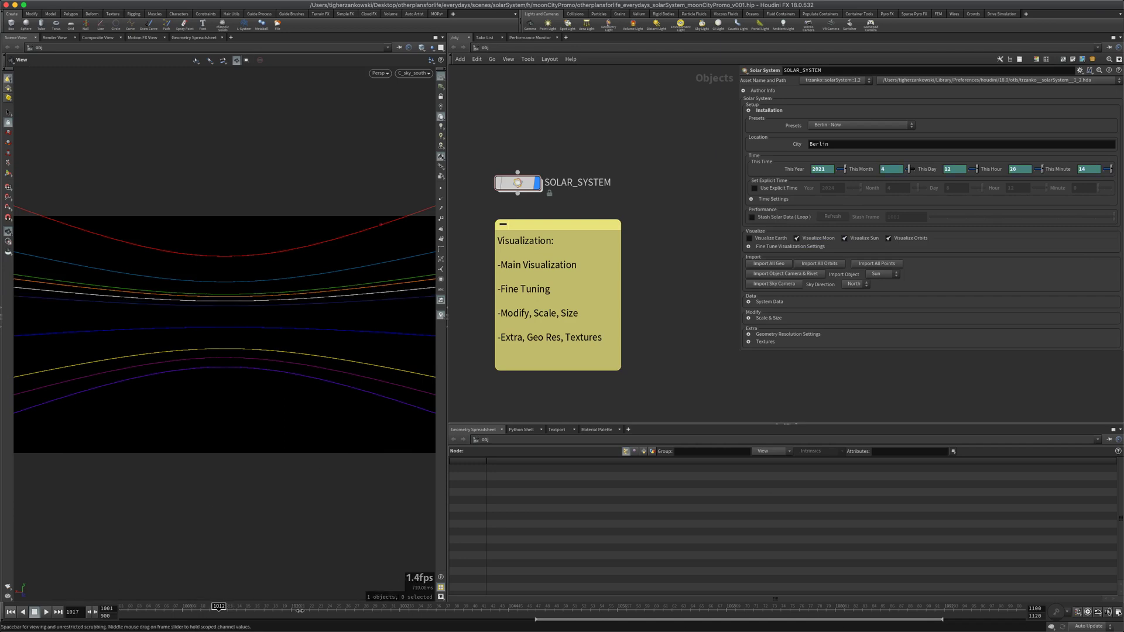
mouse_move(382, 614)
left_mouse_down()
mouse_move(861, 609)
mouse_move(377, 620)
left_mouse_up()
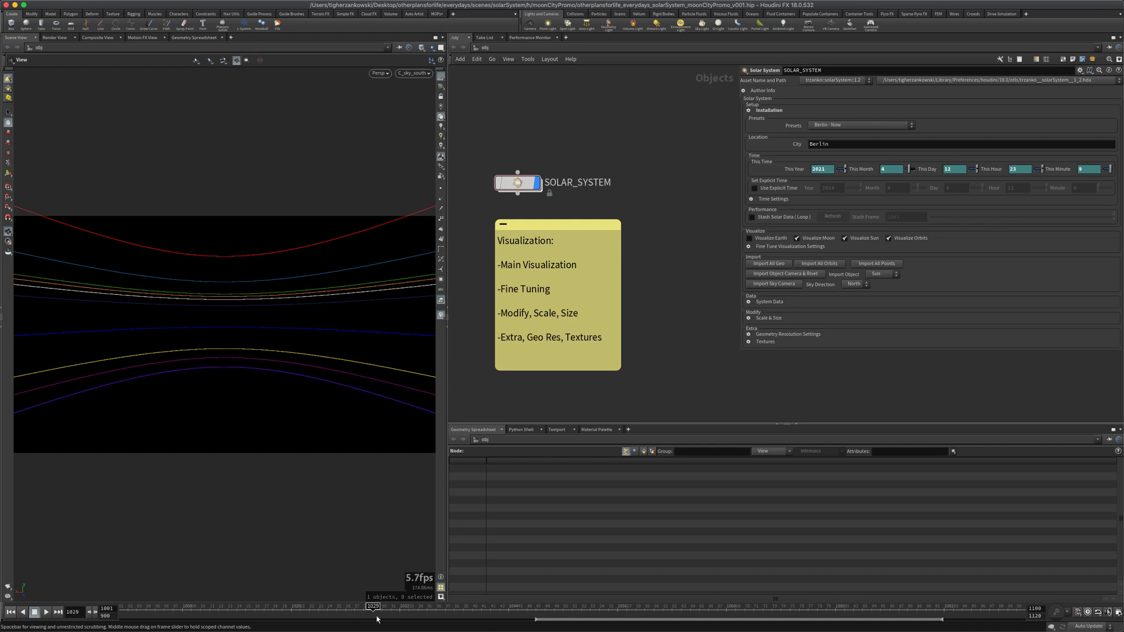
left_click(13, 613)
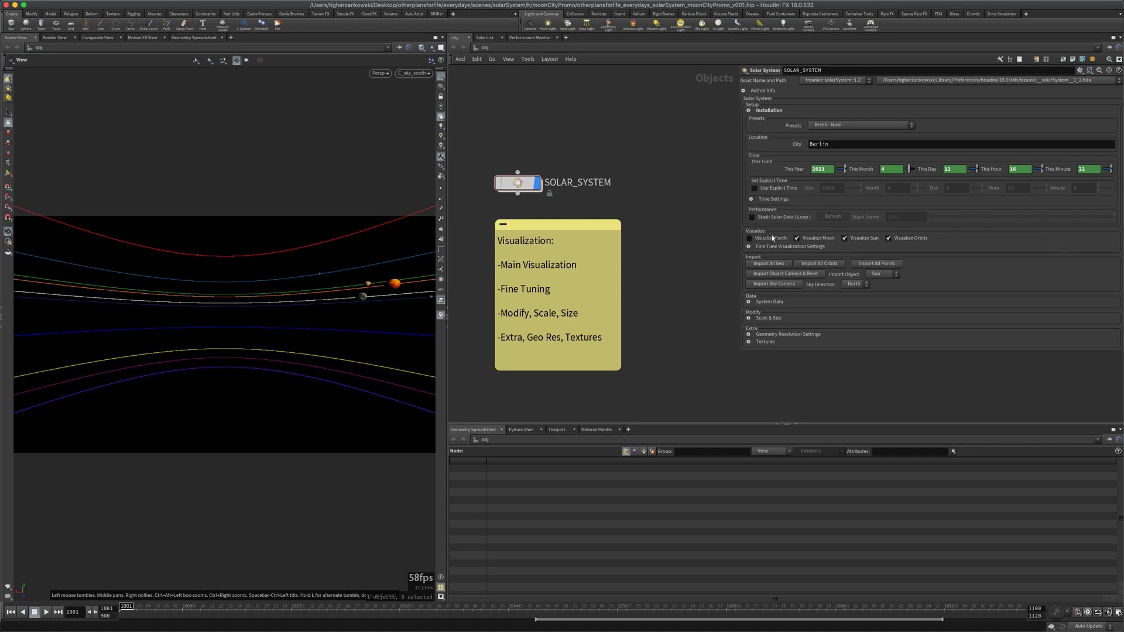
Examine the planet visibility and orbit color options in the Fine Tune Visualization Settings
left_click(761, 249)
scroll(778, 256, "down", 3)
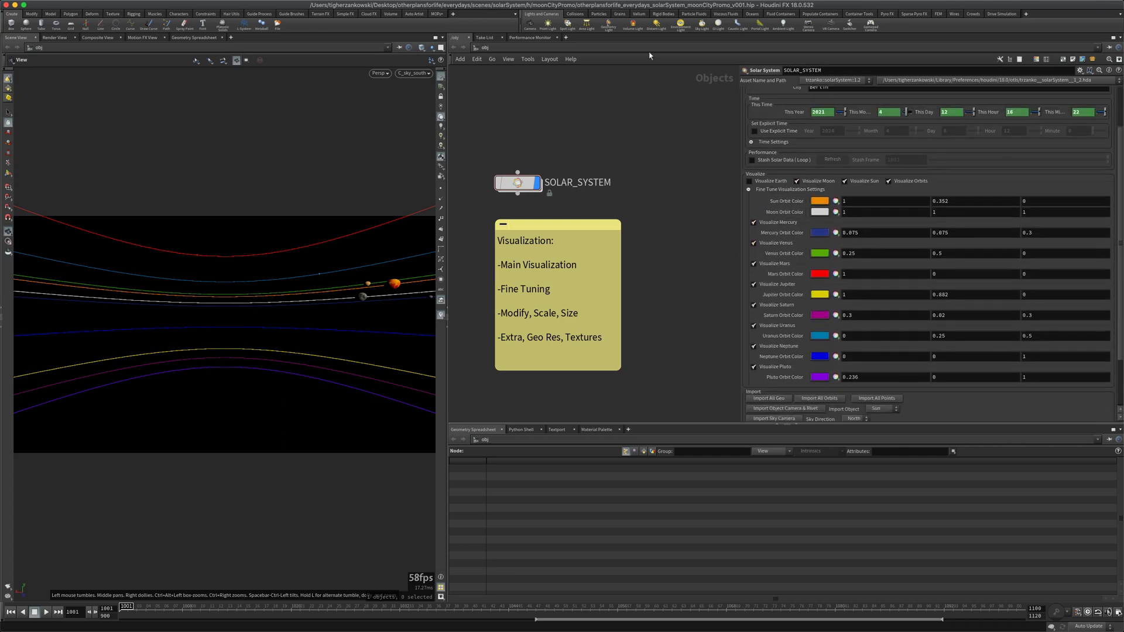
left_click(775, 190)
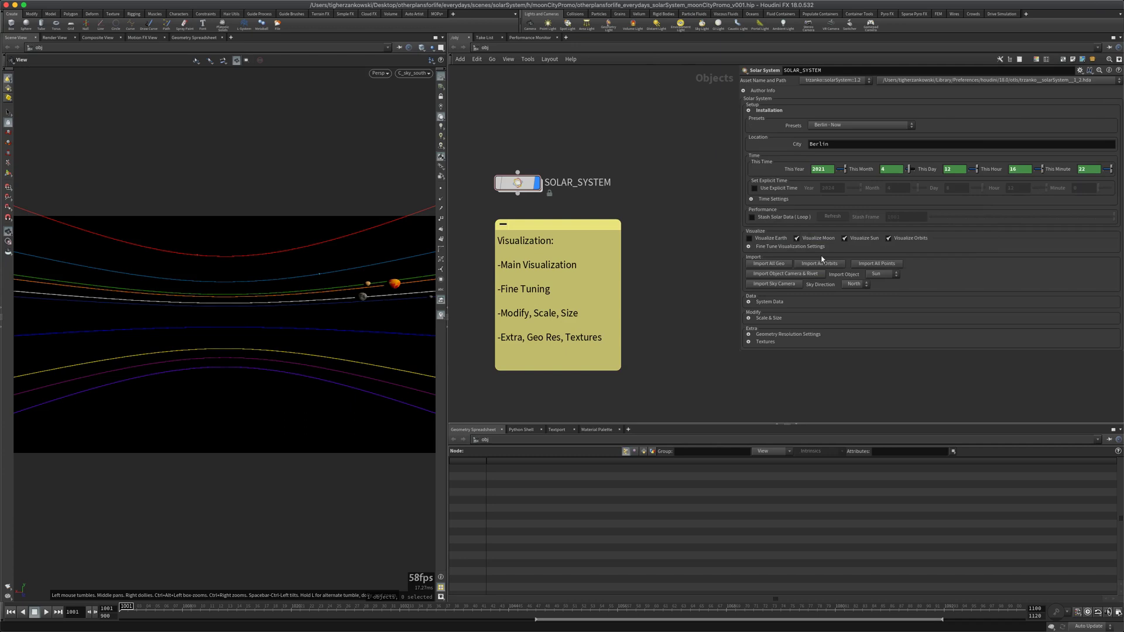
left_click(771, 247)
scroll(844, 240, "down", 2)
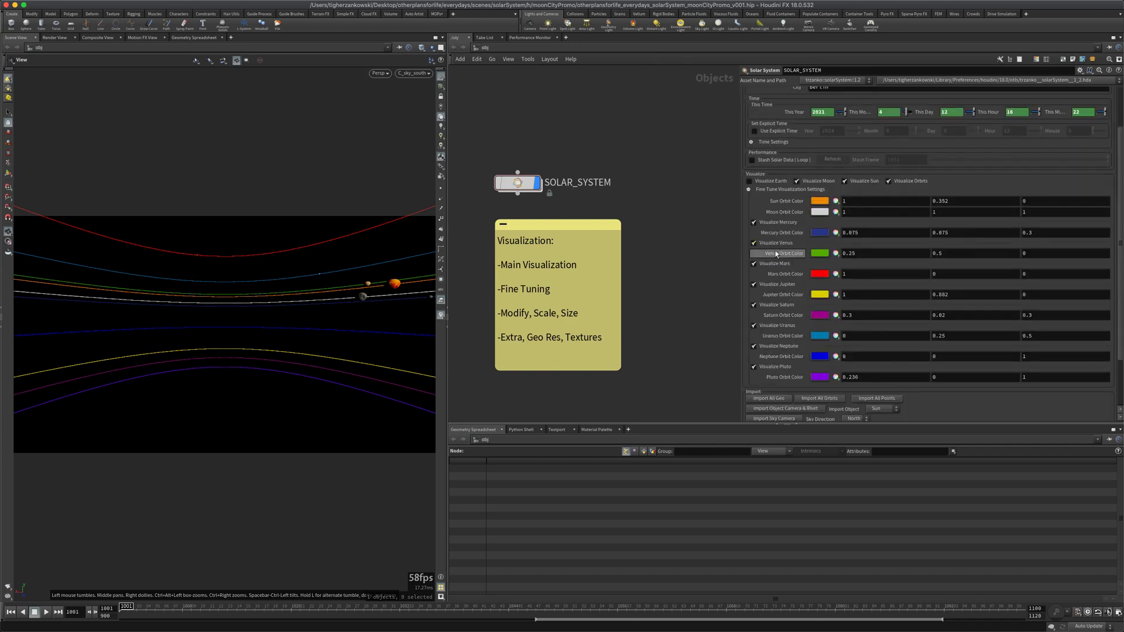
left_click(772, 189)
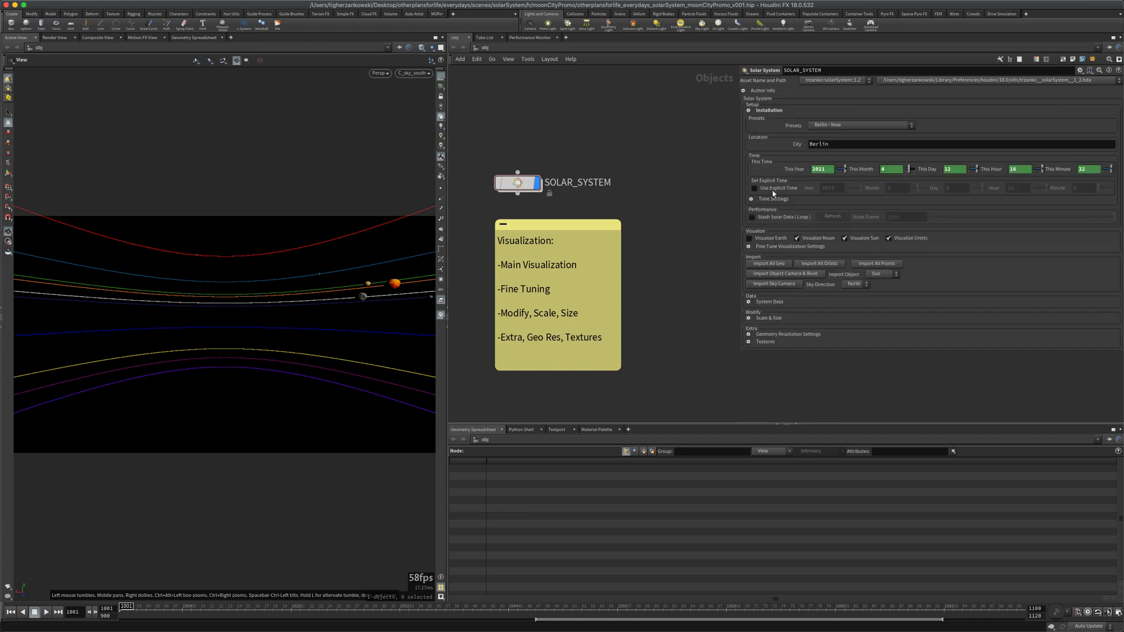
left_click(770, 246)
scroll(770, 248, "down", 2)
scroll(769, 249, "down", 1)
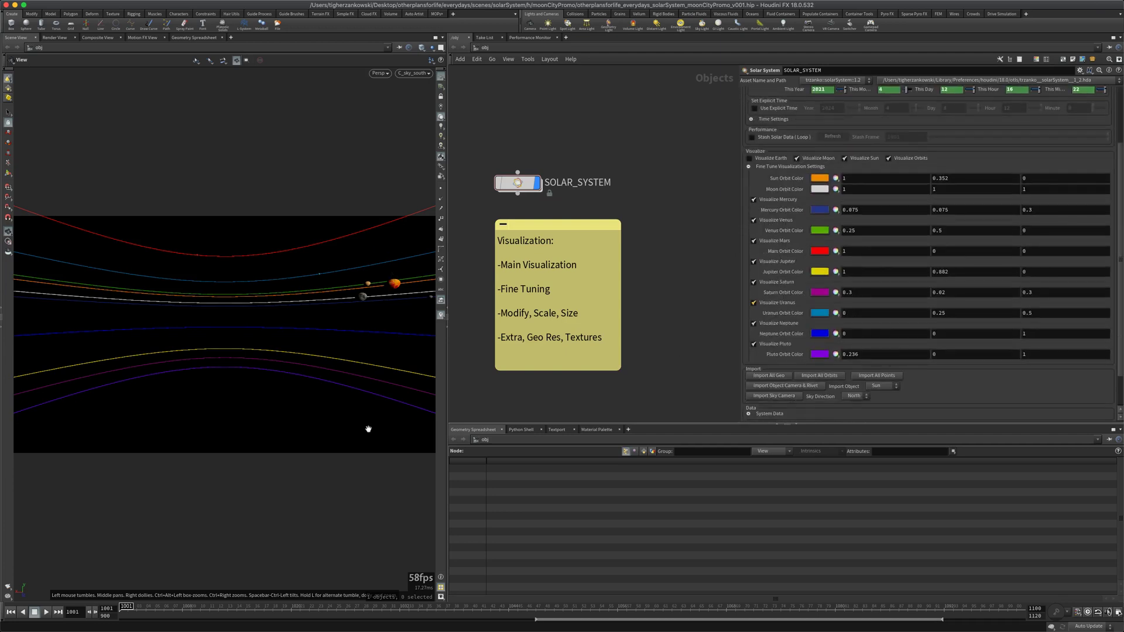
Hide the orbits, toggle Mercury, Mars and Uranus off and on, and show the orbits again
left_click(754, 200)
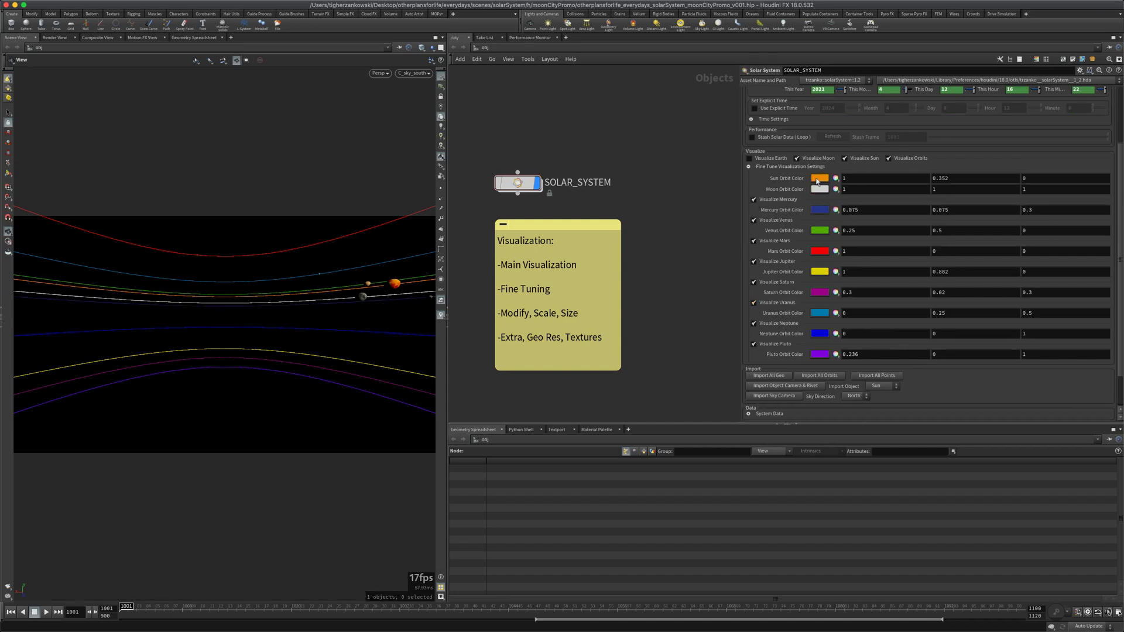
left_click(918, 159)
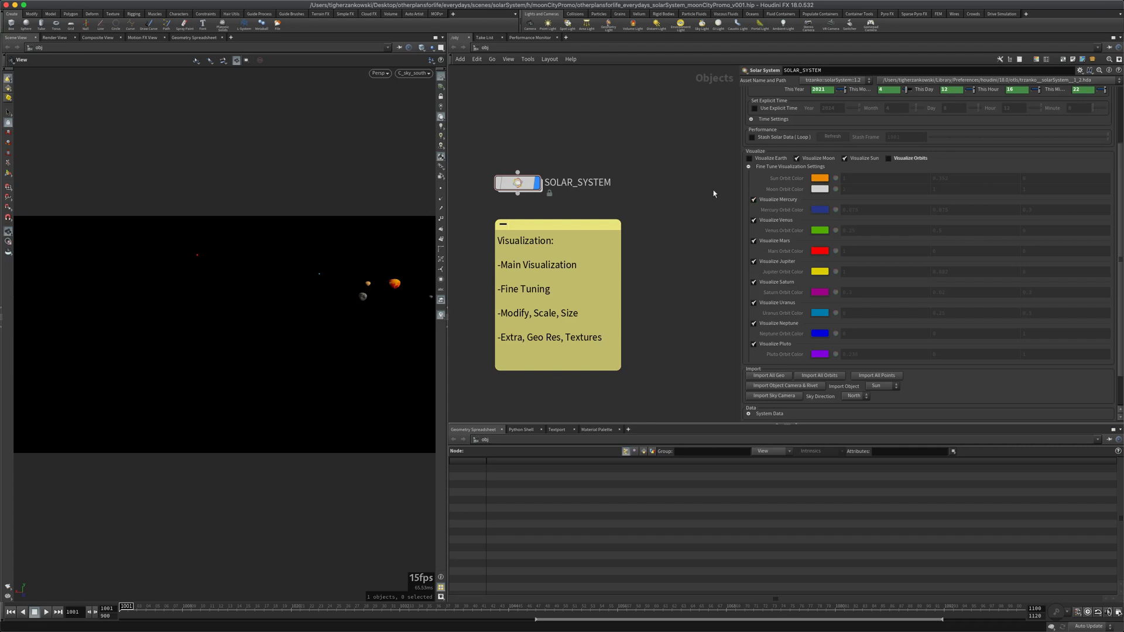
left_click(776, 200)
left_click(776, 199)
left_click(770, 244)
left_click(770, 244)
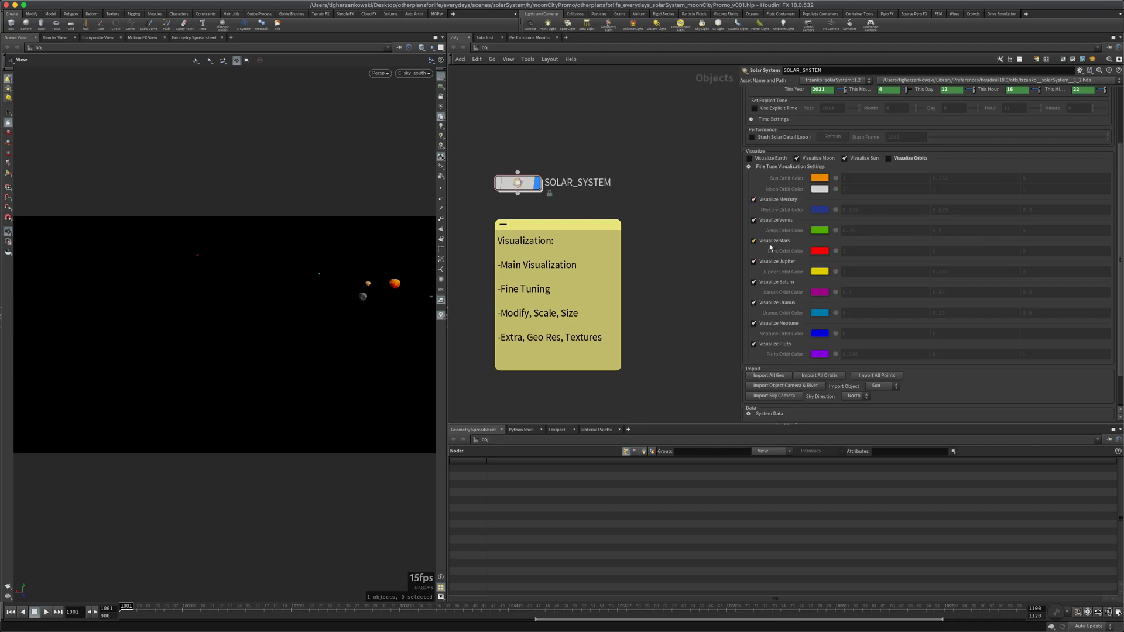
left_click(767, 303)
left_click(767, 303)
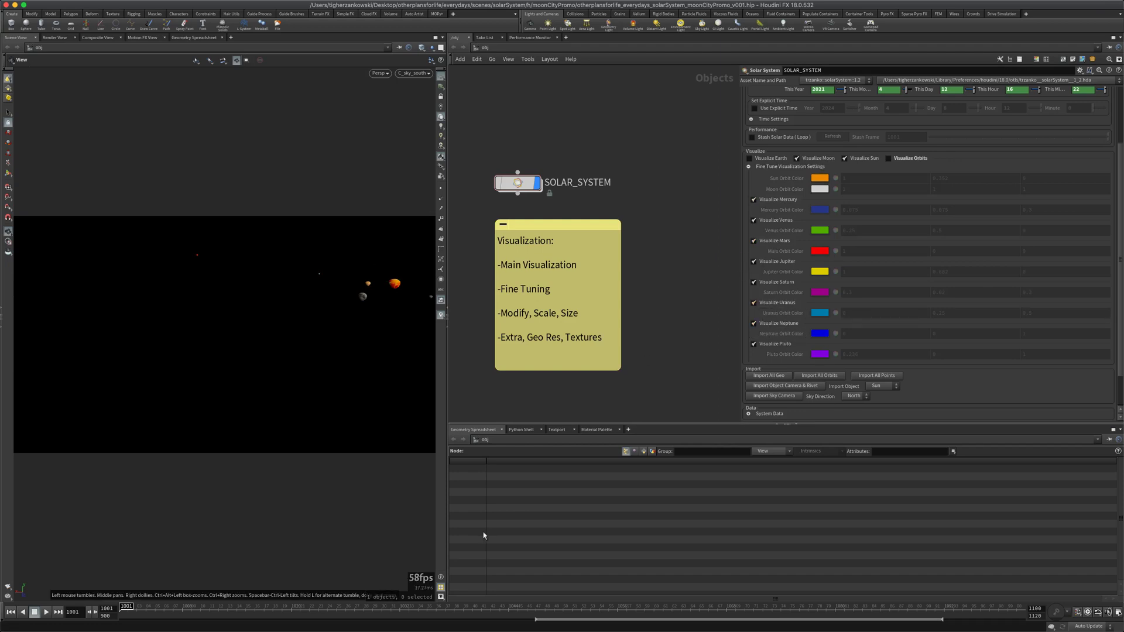
left_click(900, 160)
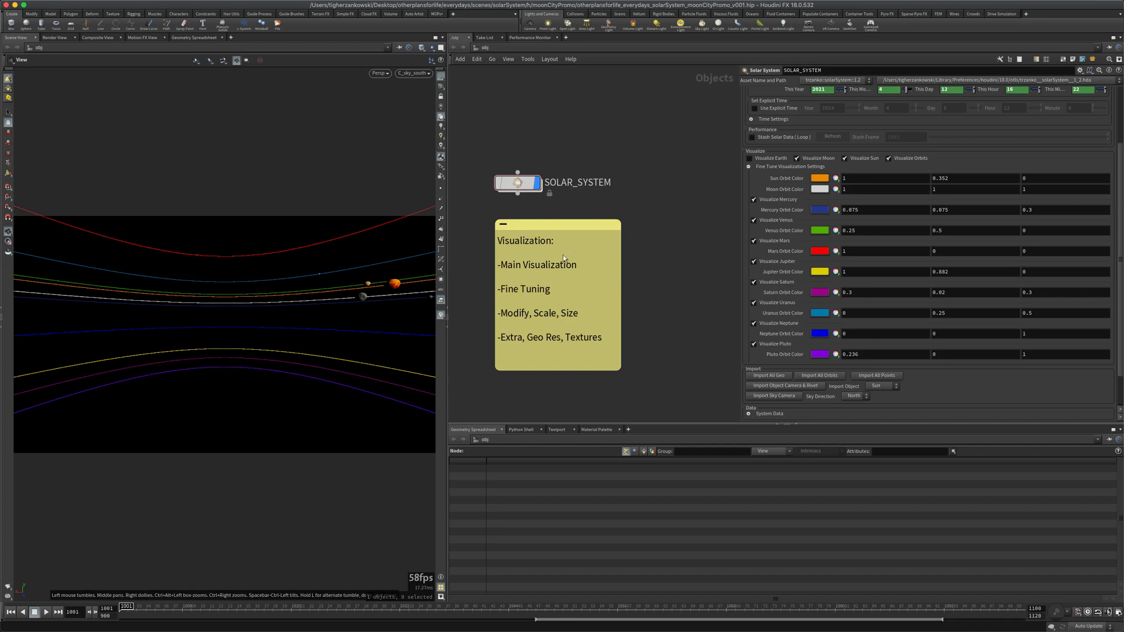
left_click(770, 168)
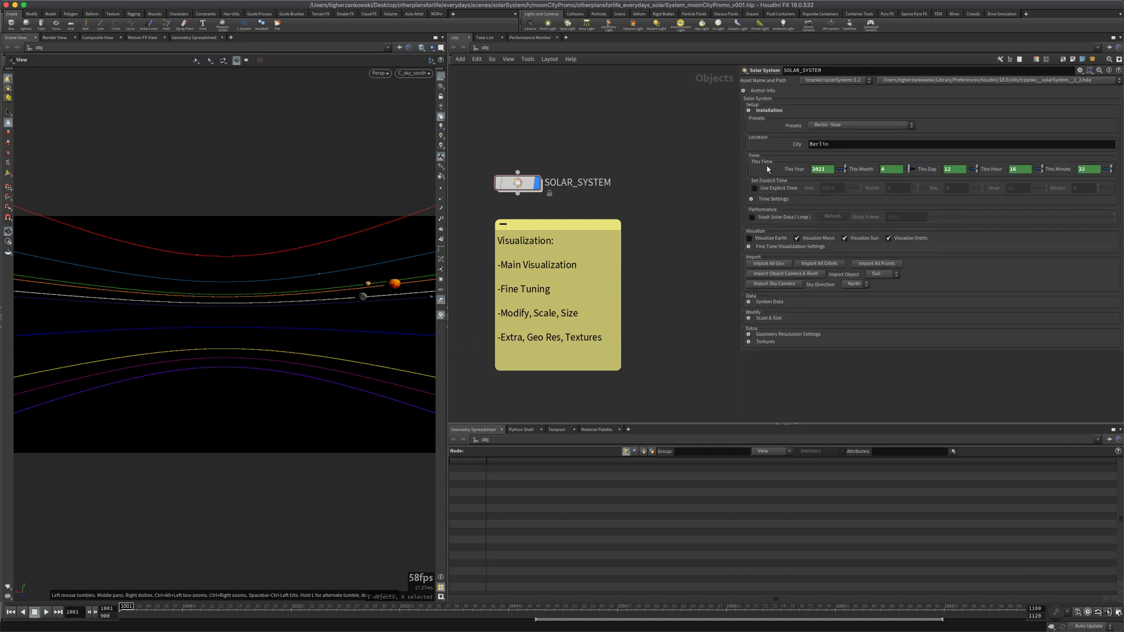
Set the Moon Size to 43.5 in the Scale & Size settings
left_click(759, 320)
scroll(767, 311, "down", 3)
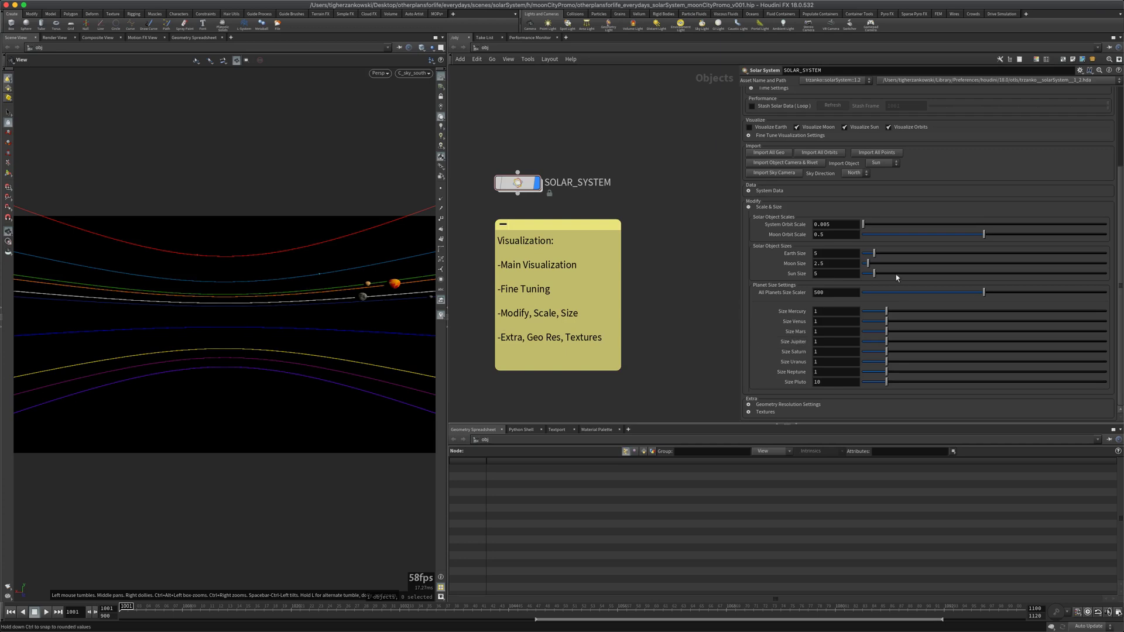
left_click_drag(867, 266, 968, 268)
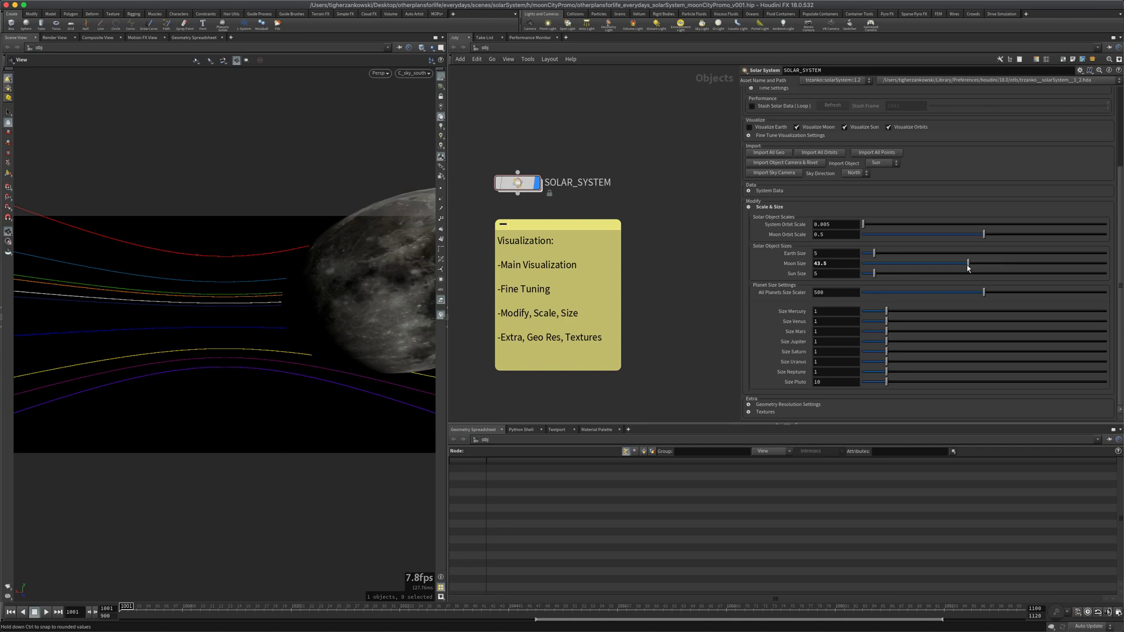
Undo the last Moon Size change
key("ctrl+z")
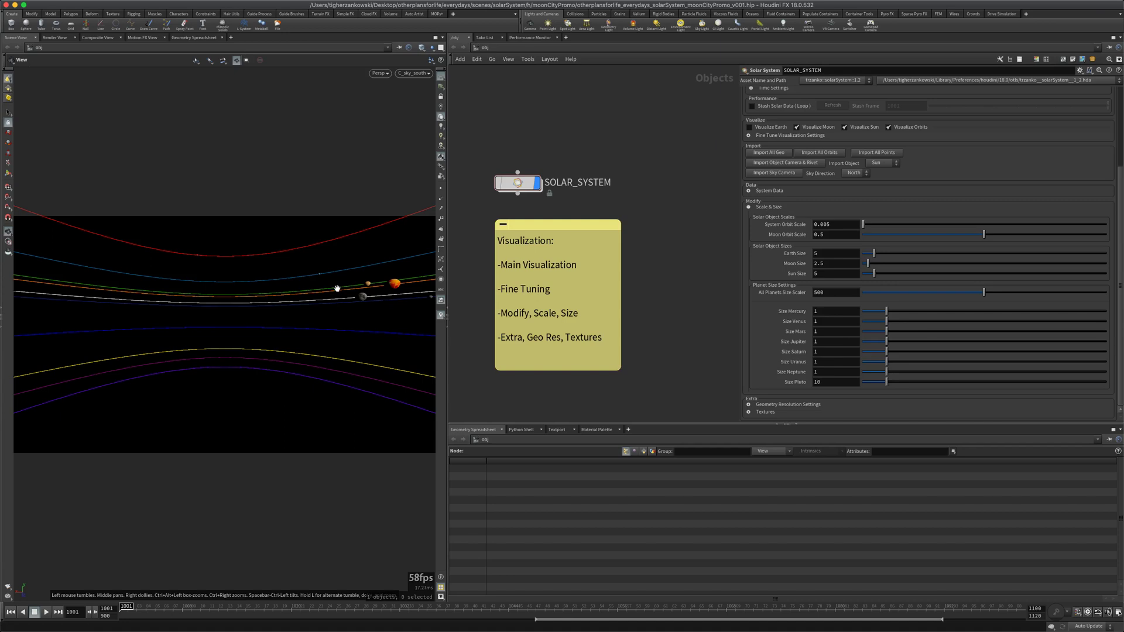
Apply the Solar Eclipse - Denver - 8.12.2045 - 12:00 preset and look through the C_moon camera
scroll(808, 88, "up", 5)
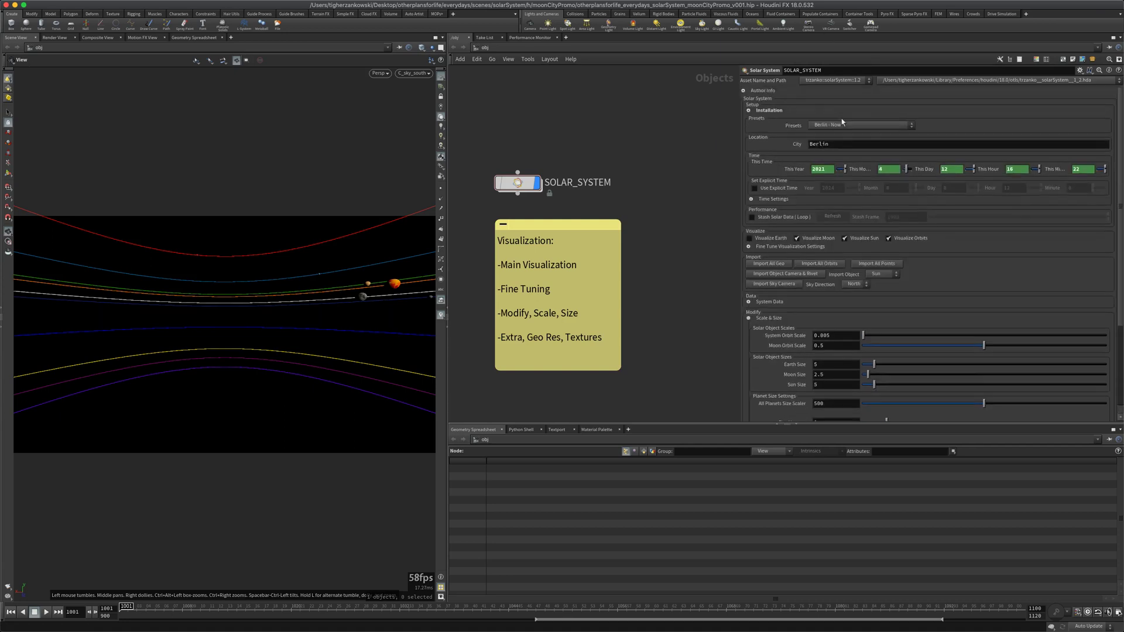
left_click(843, 125)
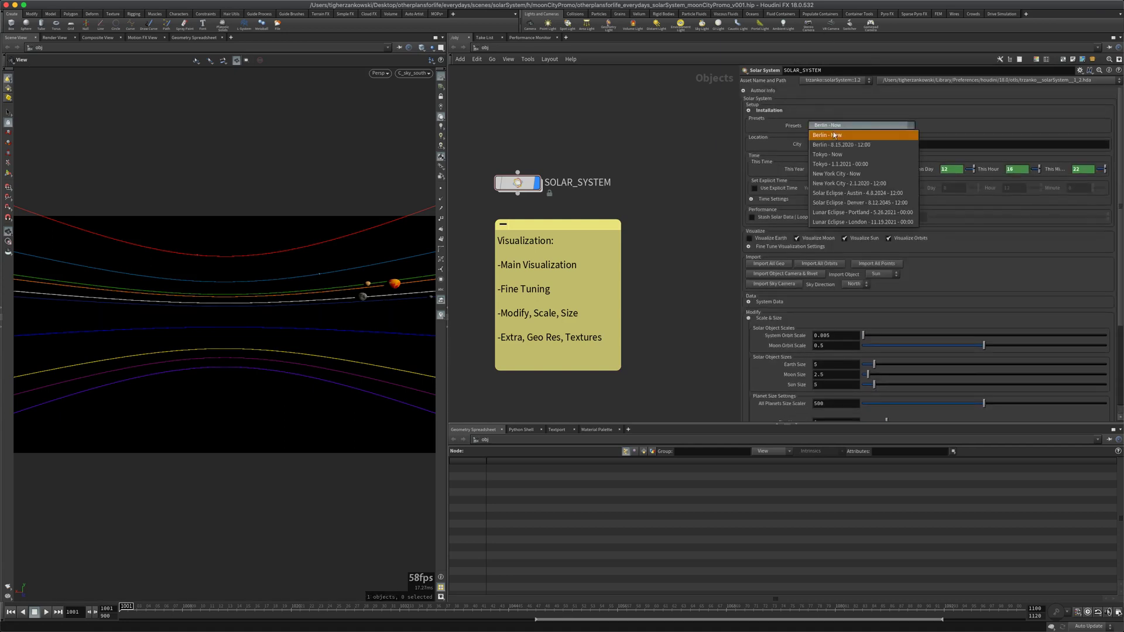
left_click(842, 203)
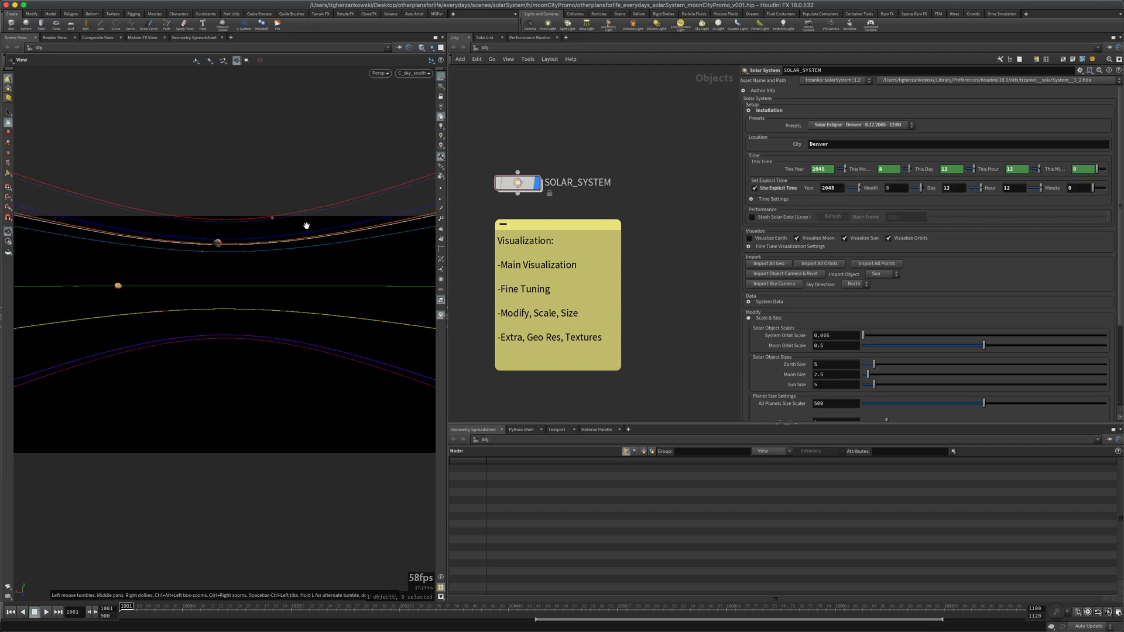
left_click(414, 74)
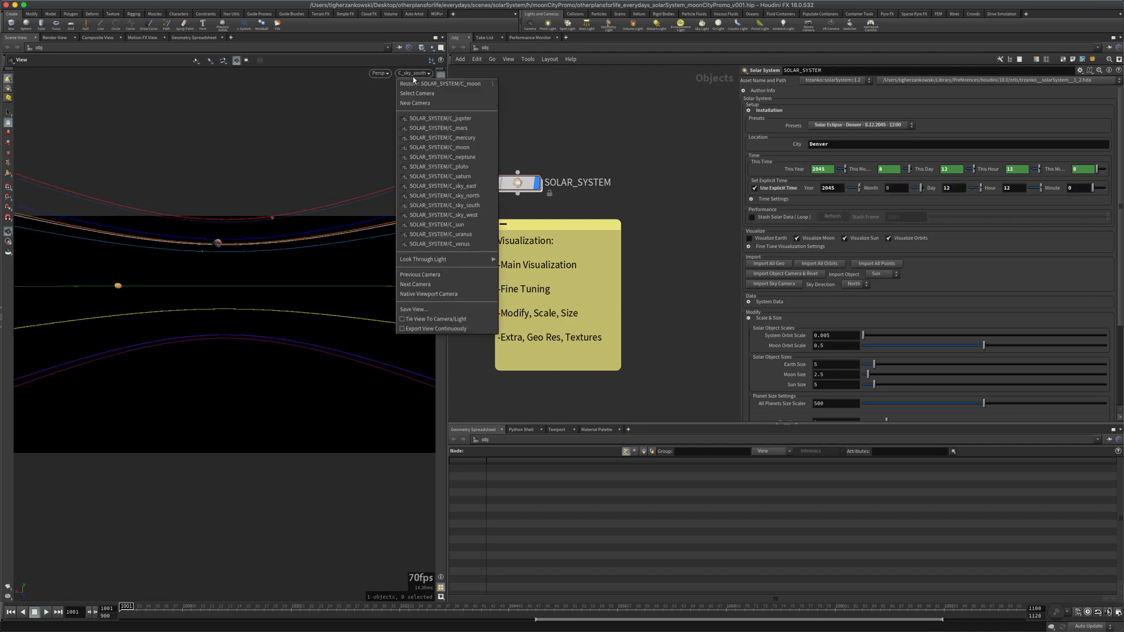
left_click(438, 147)
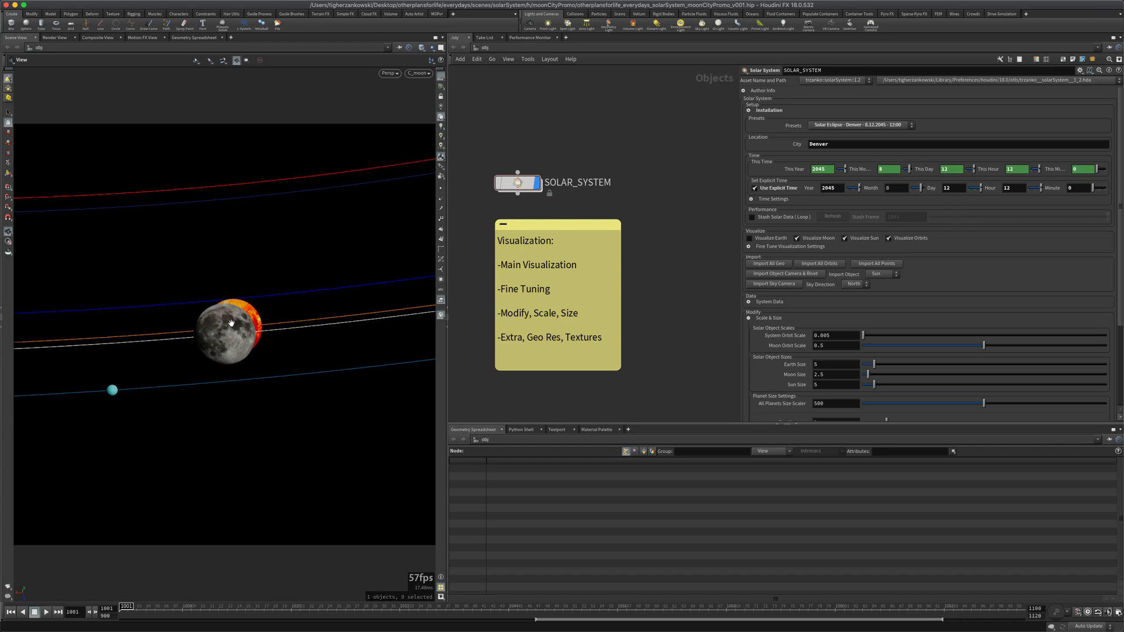
Examine the location and altitude values in System Data and read the explanation of the System Orbit Scale parameter
scroll(750, 383, "down", 4)
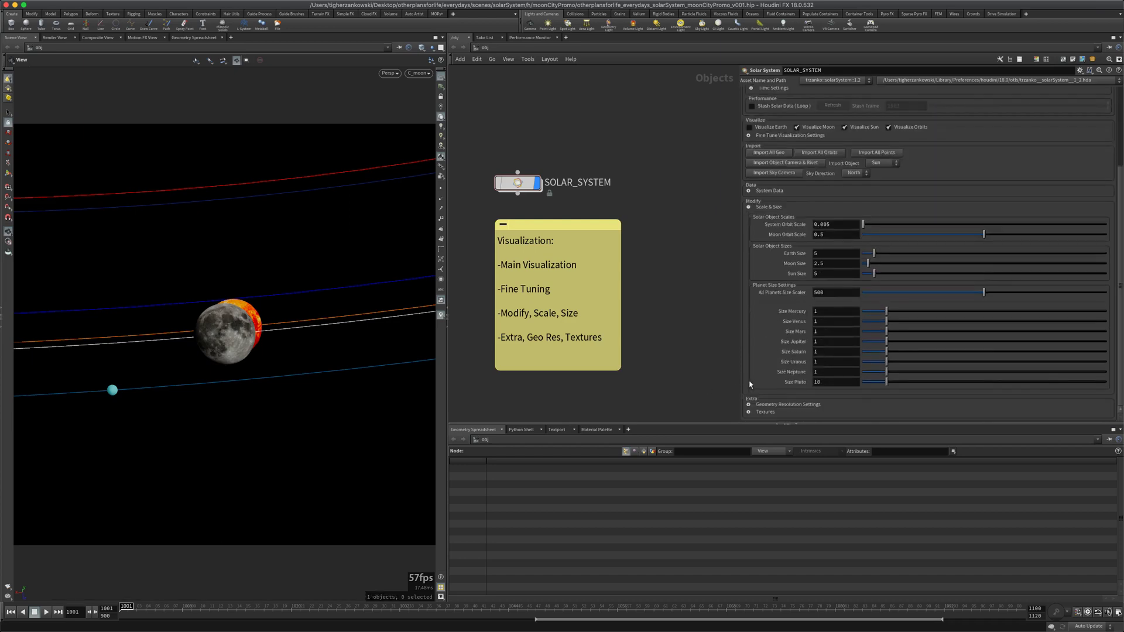
left_click(768, 191)
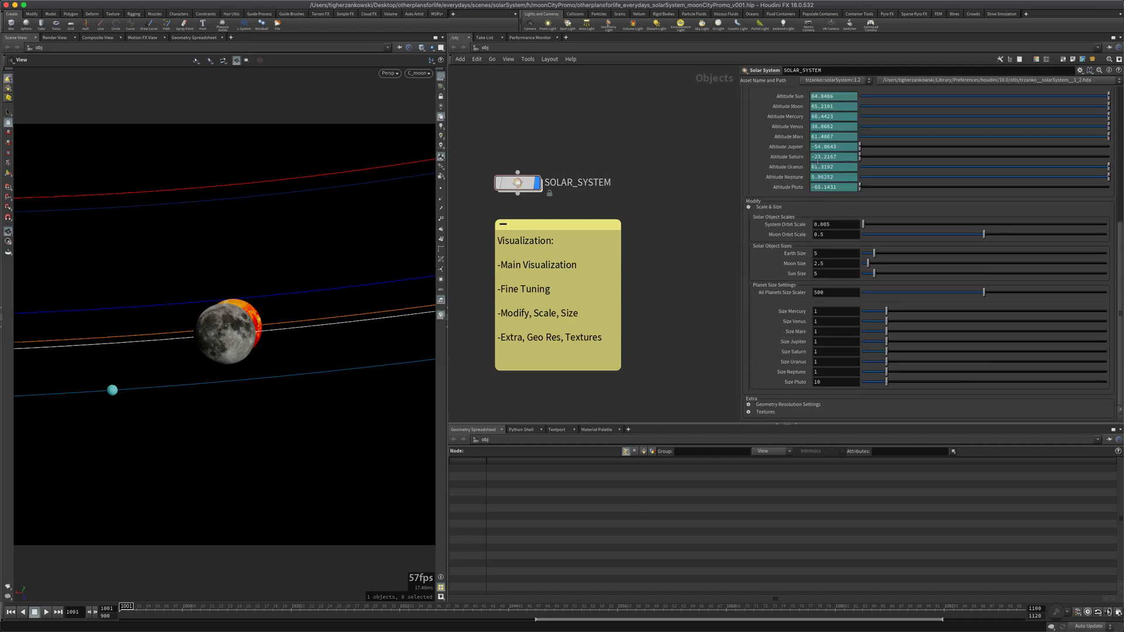
scroll(787, 124, "up", 2)
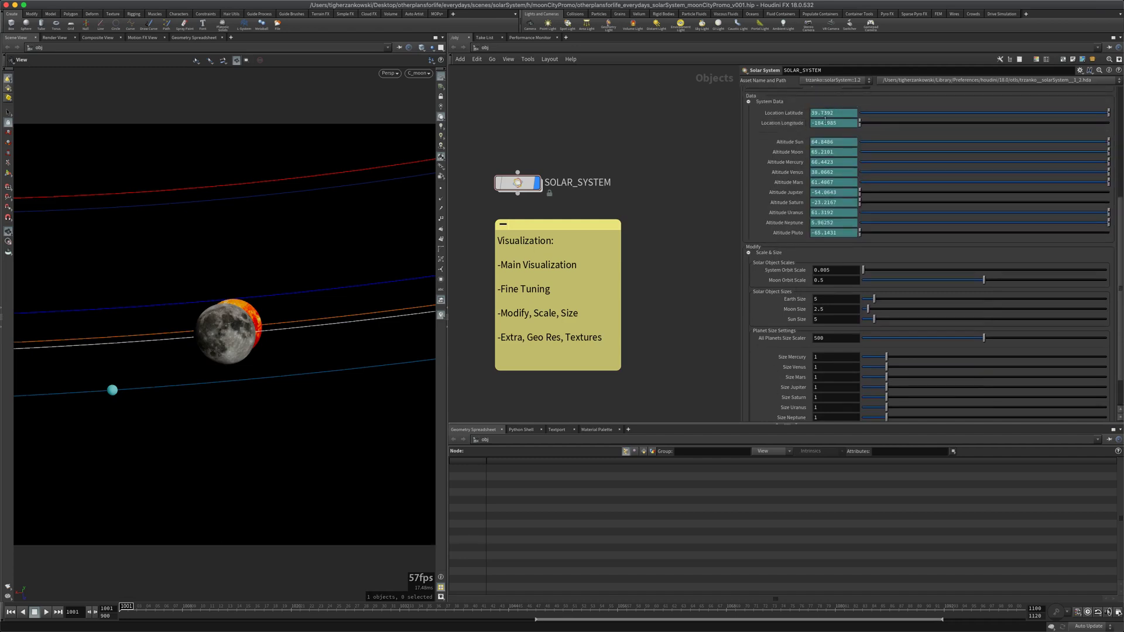
left_click(766, 103)
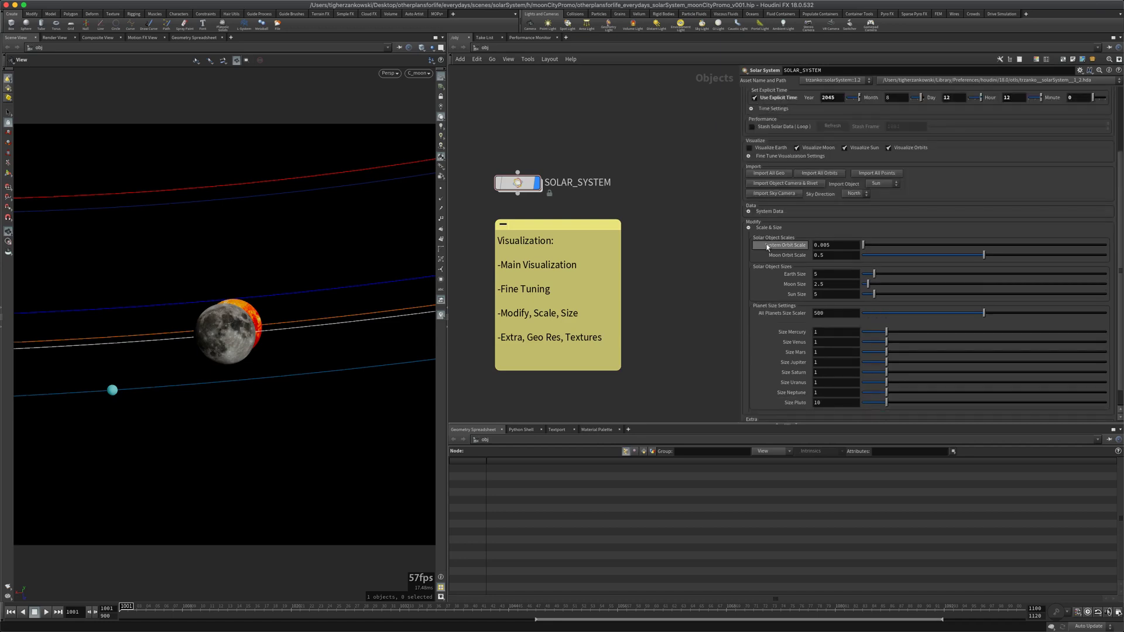
mouse_move(768, 248)
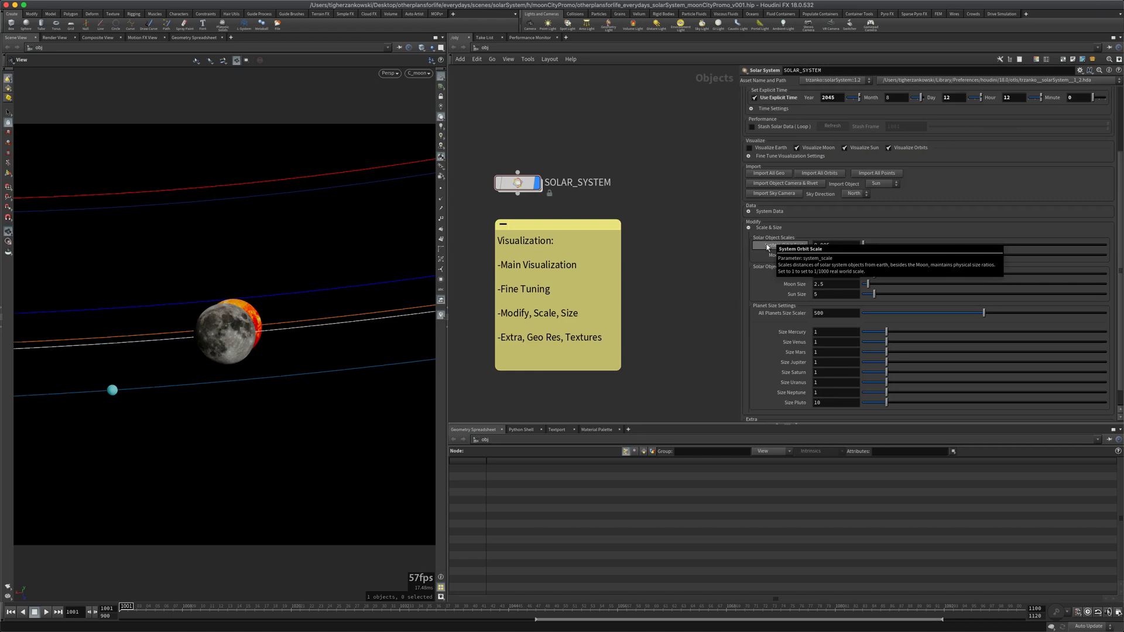
scroll(763, 263, "down", 1)
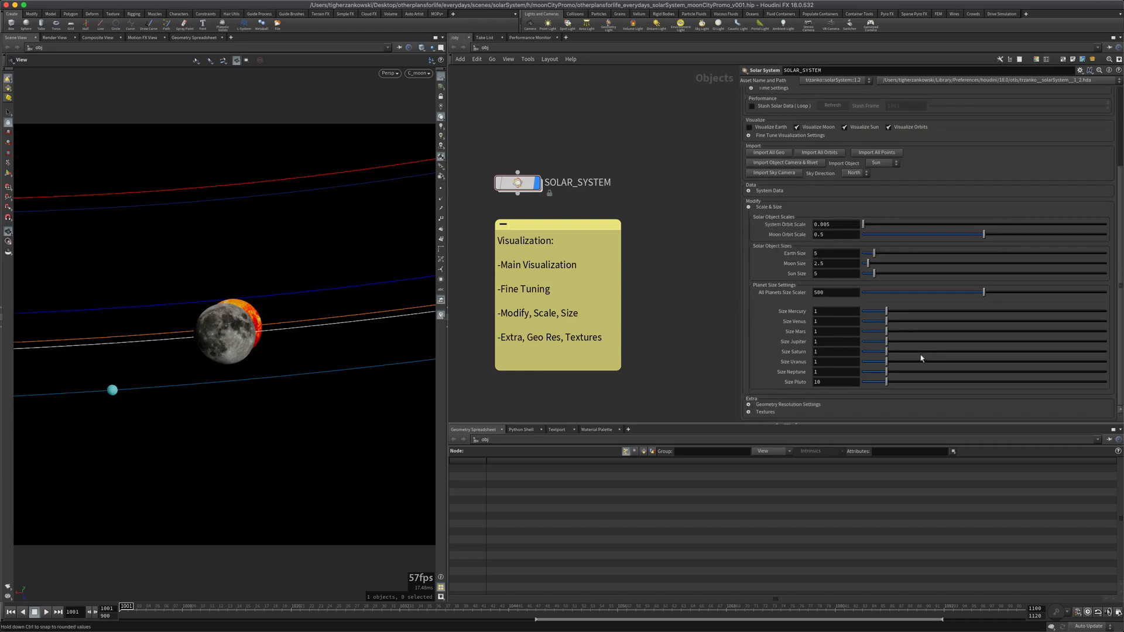
Try a Moon Size of 3.2, undo it, and raise the Sun Size to 6.3
left_click_drag(868, 263, 871, 268)
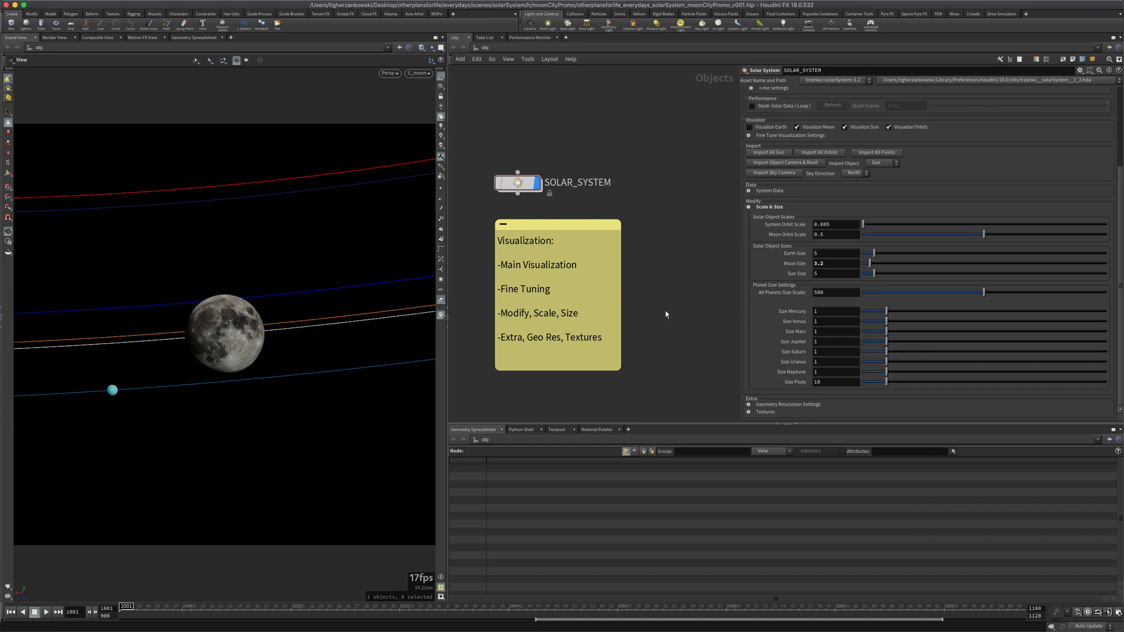
key("ctrl+z")
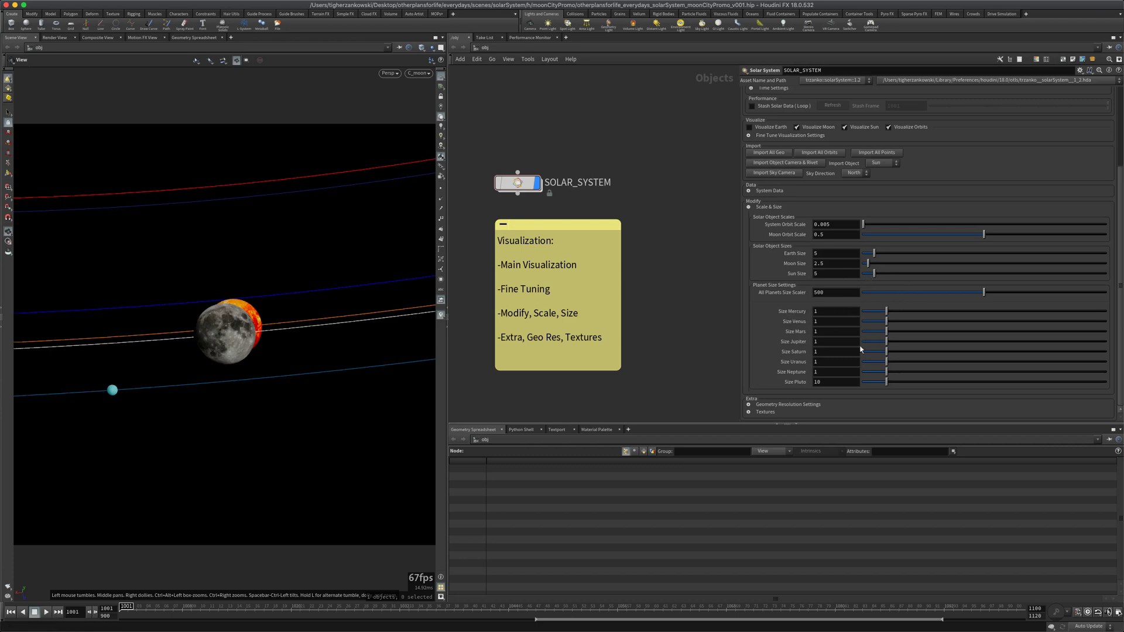
left_click_drag(874, 274, 877, 274)
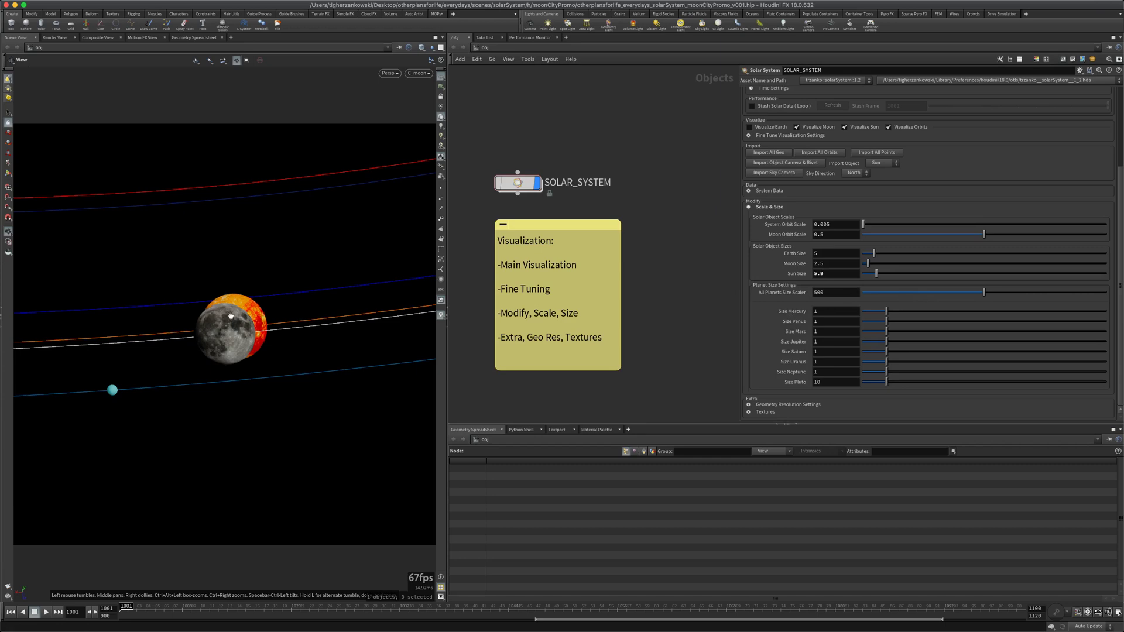
left_click_drag(882, 275, 877, 274)
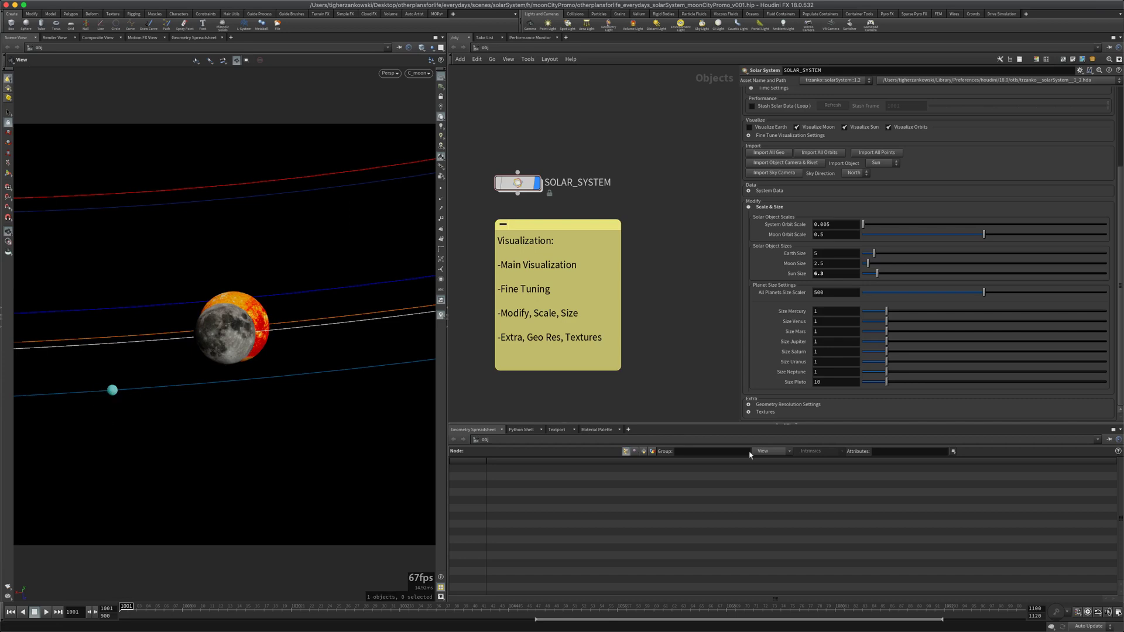
Try a Size Uranus of 0.52, set it back to 1, and reset the Sun Size to its default of 5
mouse_move(878, 378)
left_mouse_down()
mouse_move(887, 371)
mouse_move(874, 369)
left_mouse_up()
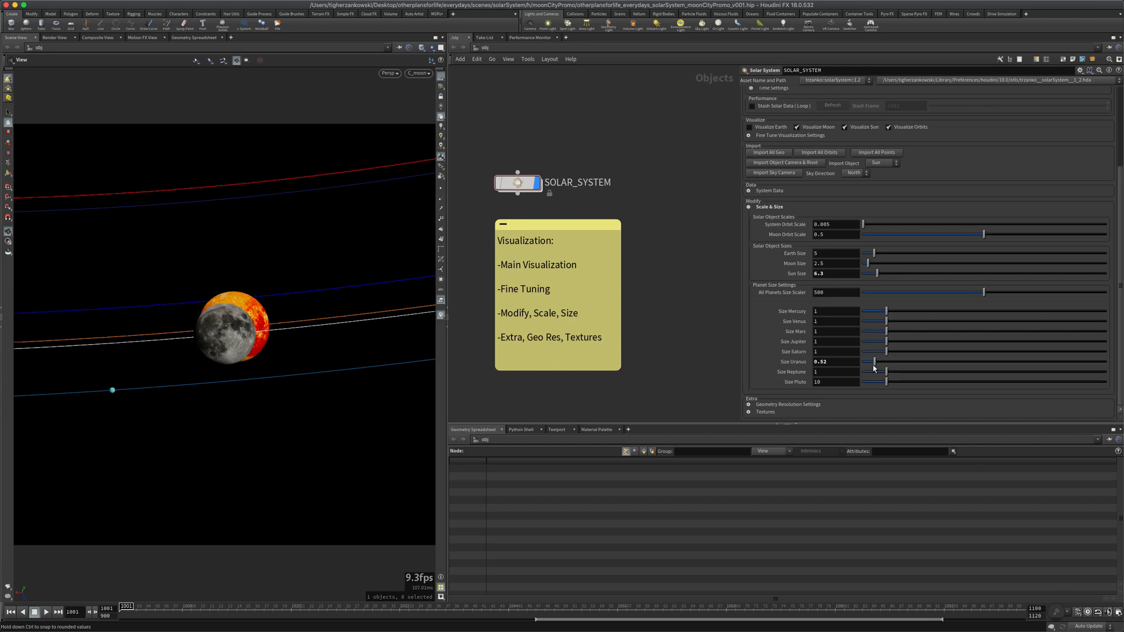
double_click(840, 362)
type("1")
key("Return")
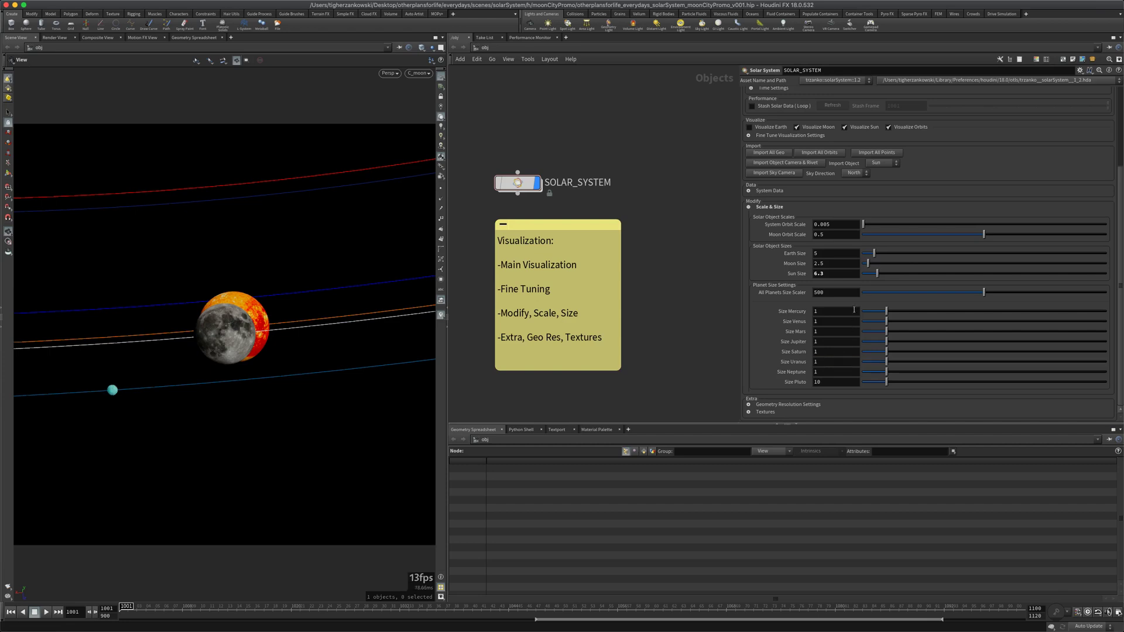
right_click(809, 280)
left_click(860, 428)
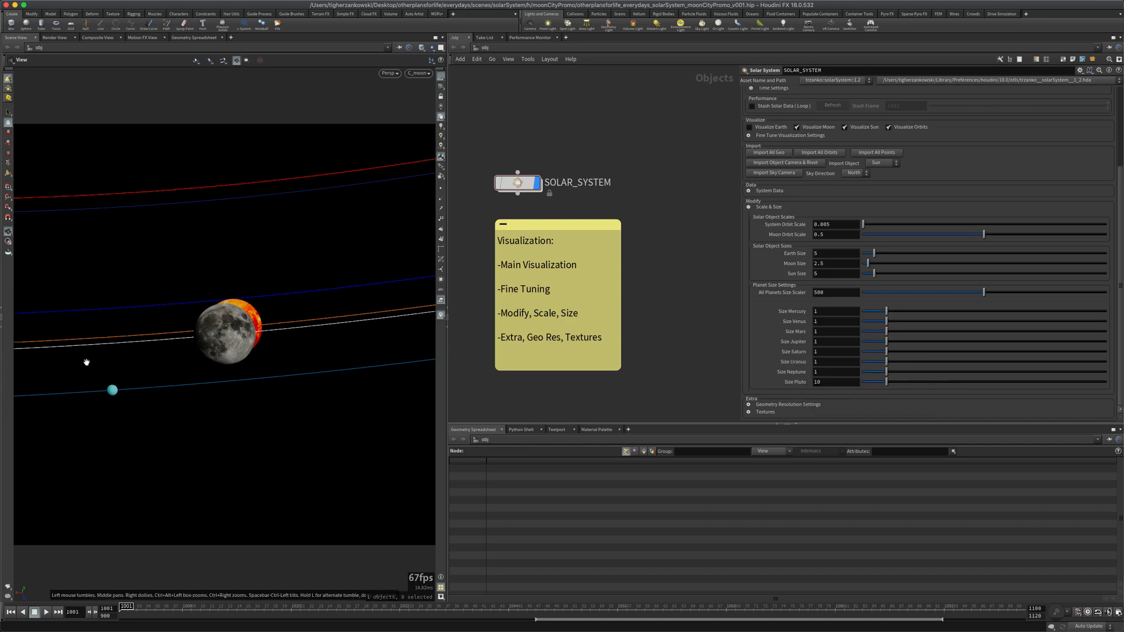
Leave the moon camera and examine the whole system of planet orbits from several angles and distances
left_click_drag(200, 318, 201, 327)
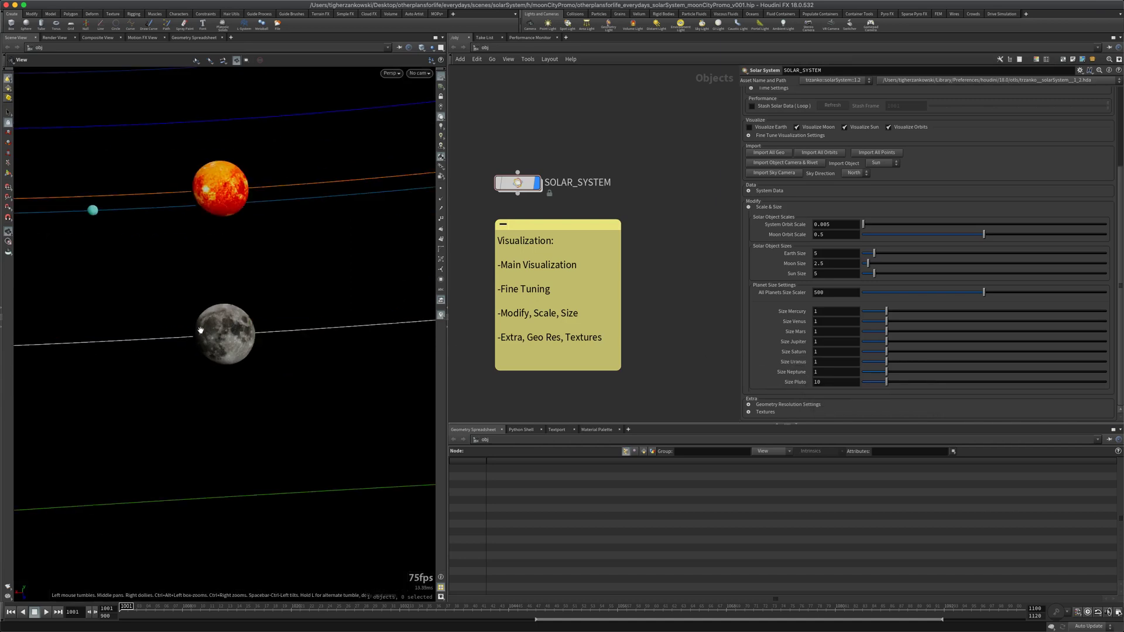
key("f")
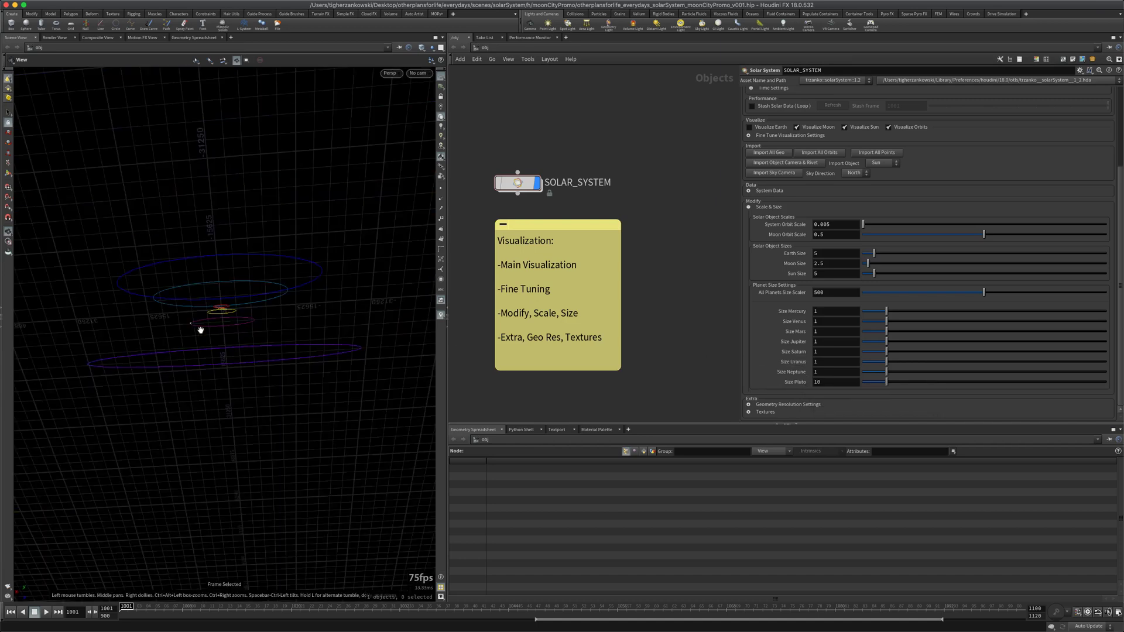
left_click_drag(200, 330, 201, 385)
scroll(201, 385, "up", 5)
scroll(231, 359, "up", 5)
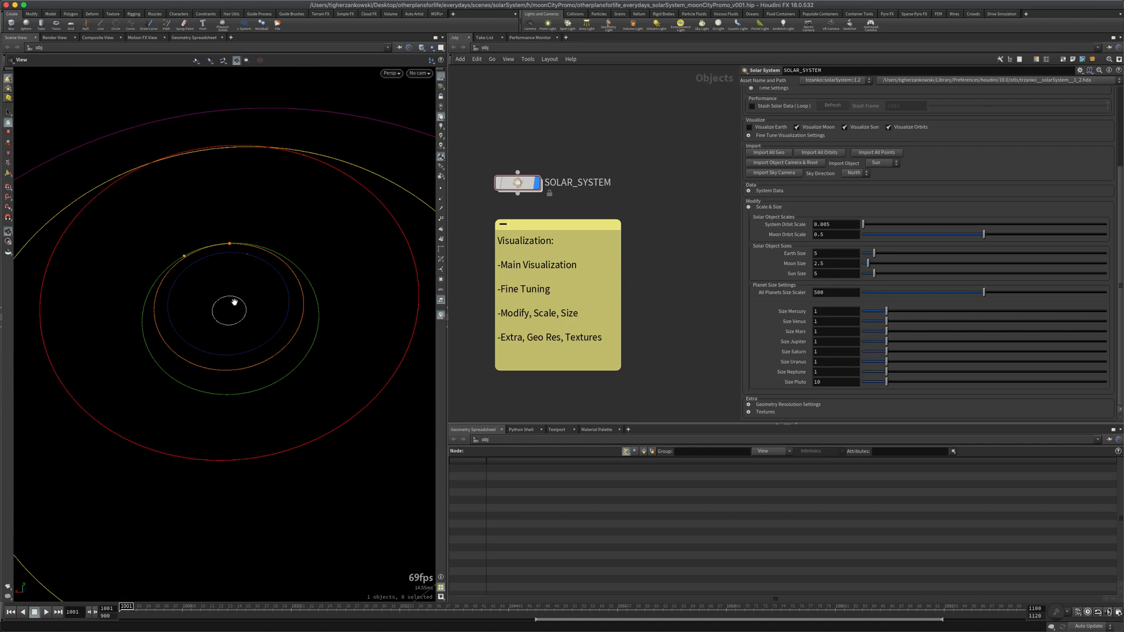
scroll(256, 291, "down", 5)
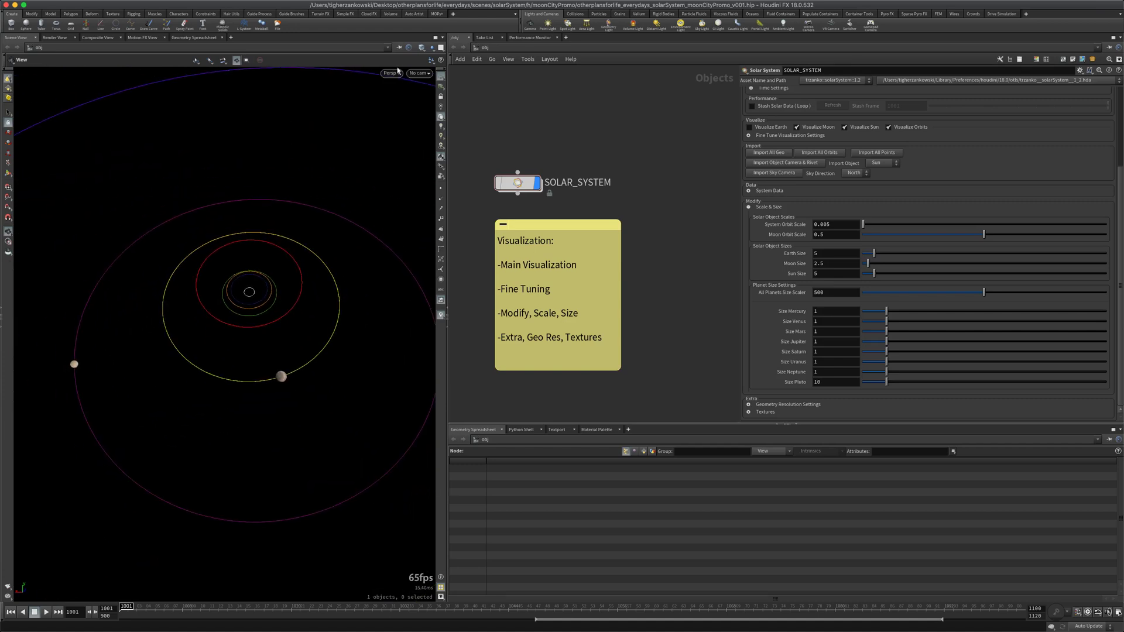
scroll(276, 253, "down", 1)
scroll(254, 256, "down", 3)
mouse_move(259, 259)
left_mouse_down()
mouse_move(223, 268)
mouse_move(240, 269)
left_mouse_up()
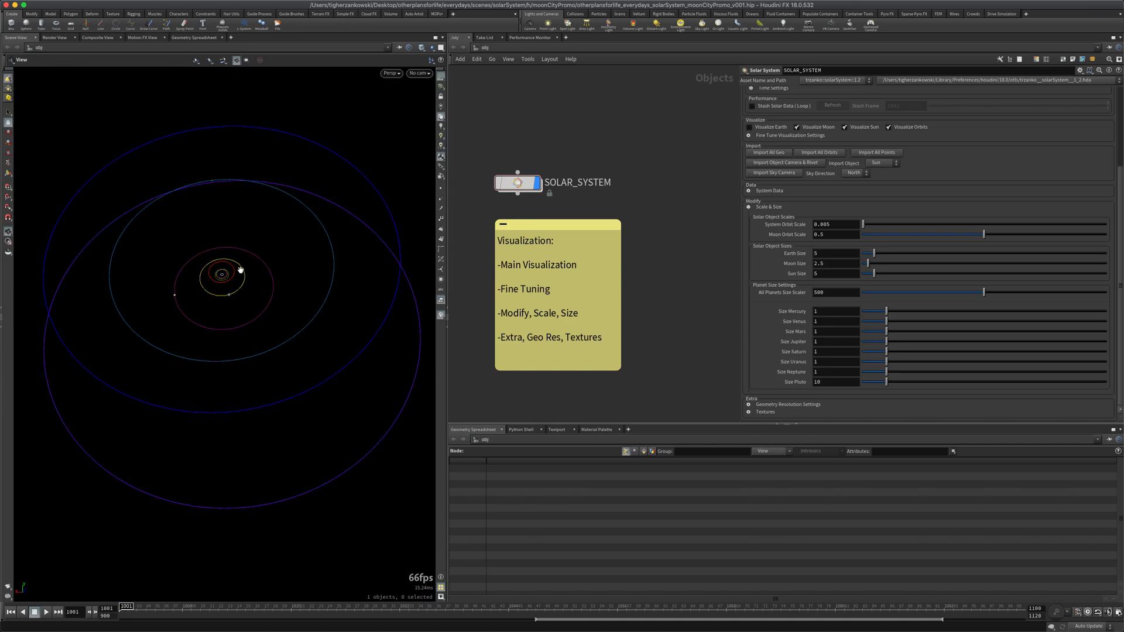
key("f")
left_click_drag(280, 271, 229, 297)
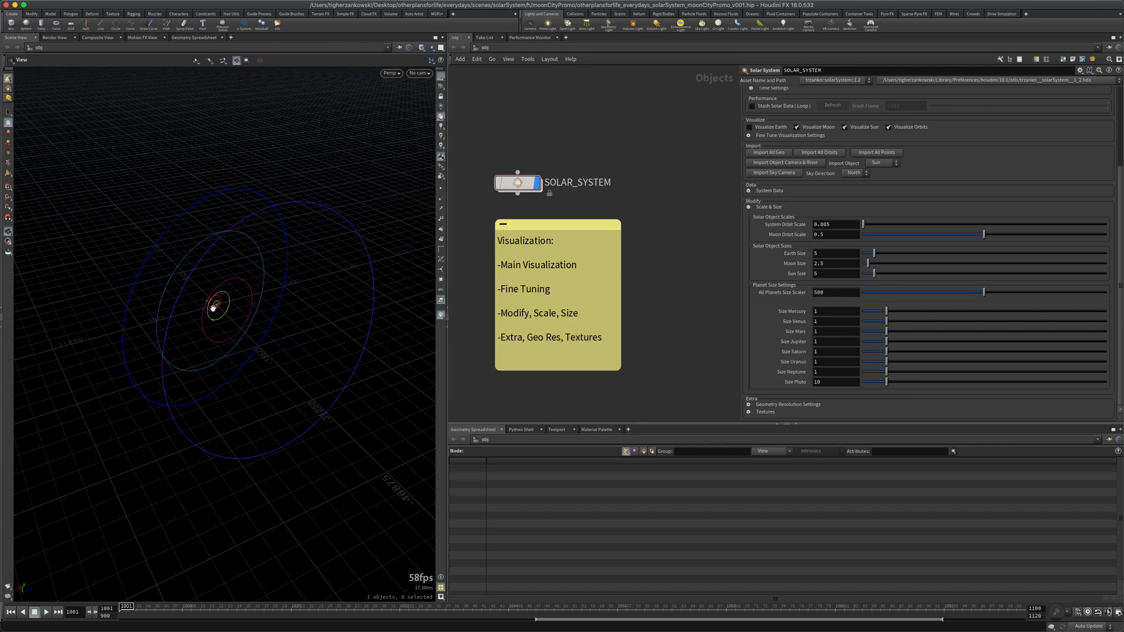
left_click_drag(232, 312, 269, 304)
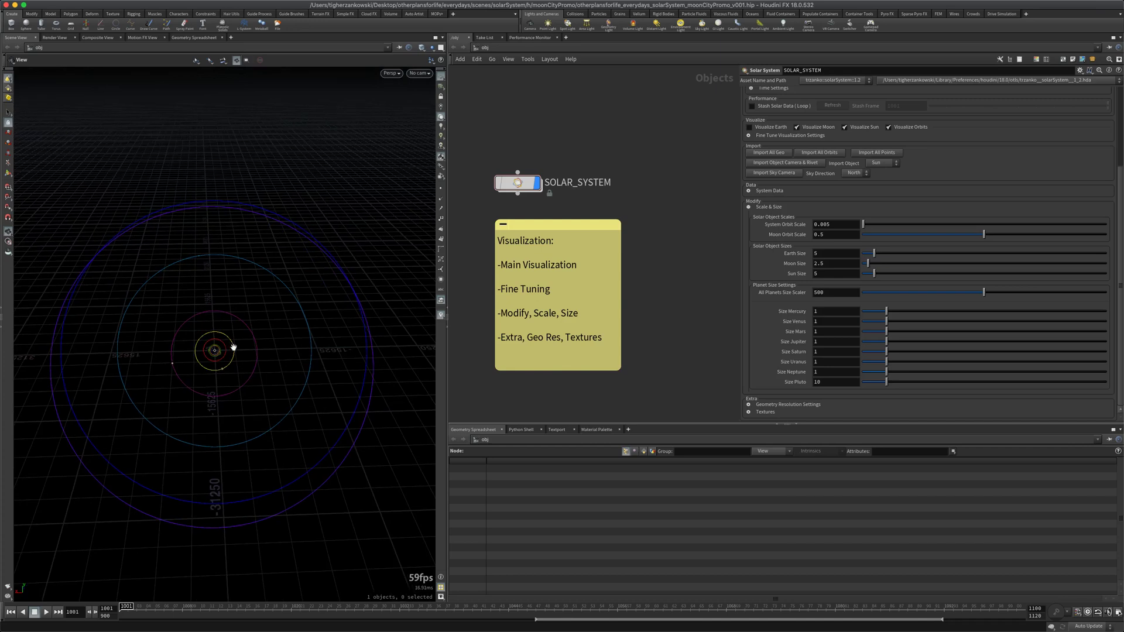
mouse_move(233, 347)
left_mouse_down()
mouse_move(216, 334)
mouse_move(216, 349)
mouse_move(236, 337)
left_mouse_up()
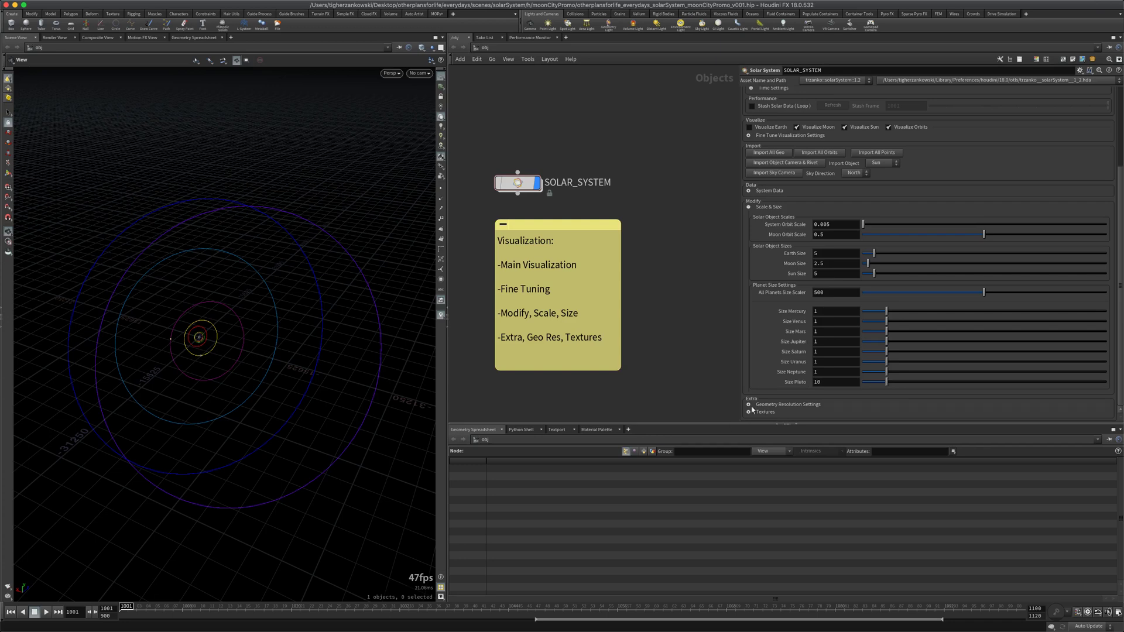
Expand the Geometry Resolution Settings and inspect Jupiter up close with wireframe over shaded display
left_click(770, 405)
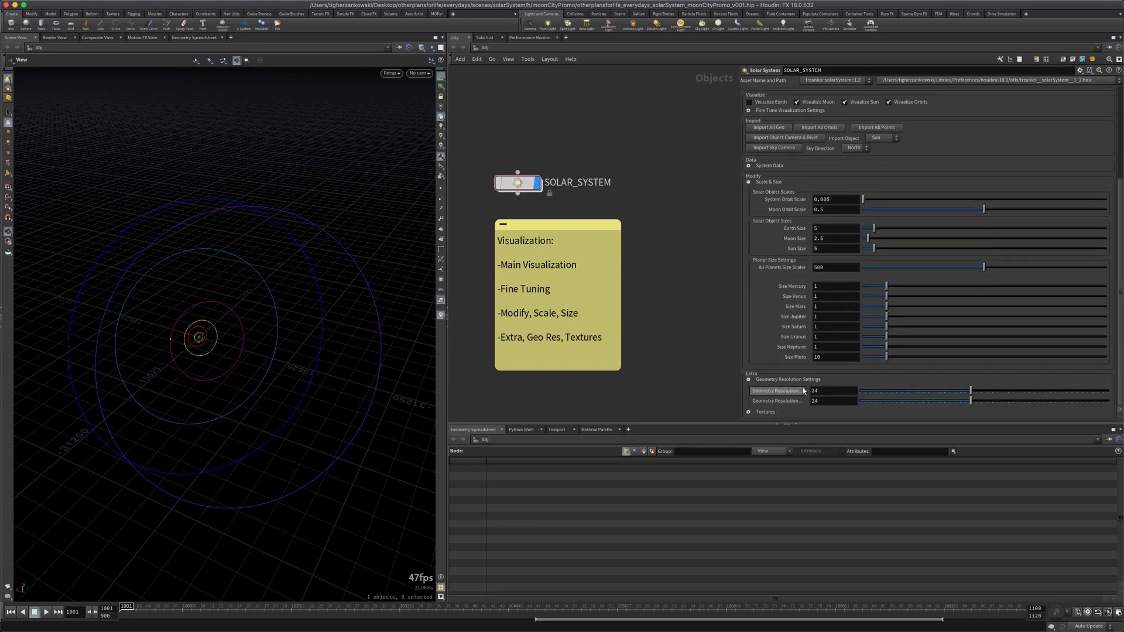
scroll(203, 358, "up", 15)
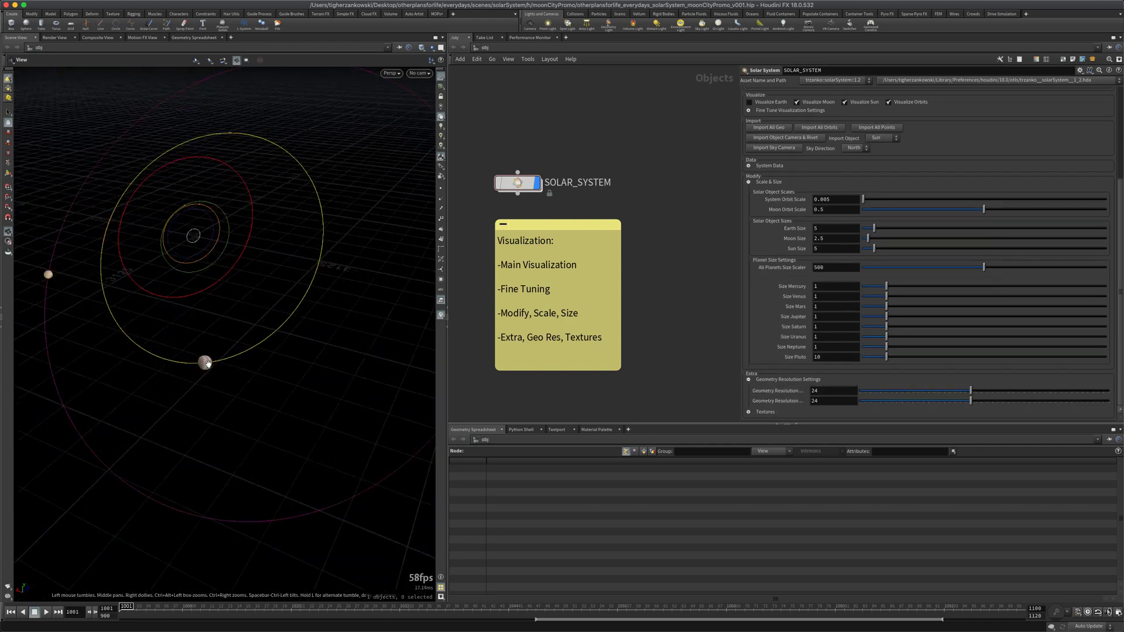
key("shift+w")
scroll(204, 360, "up", 10)
scroll(197, 351, "down", 6)
left_click_drag(195, 345, 283, 344)
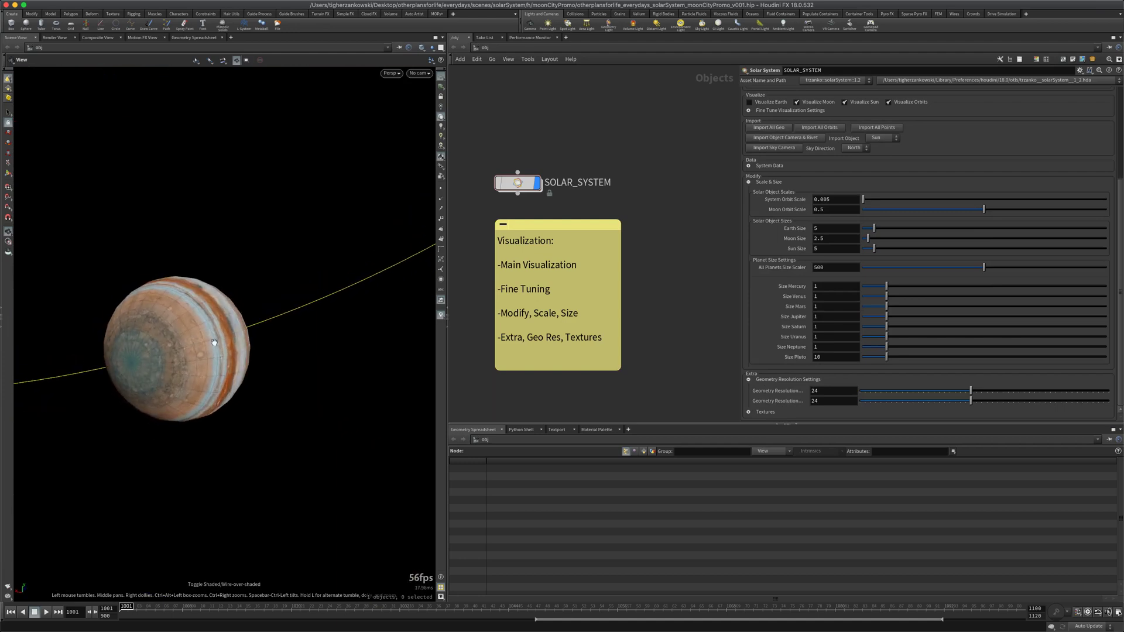
Try a value of 37 for the first Geometry Resolution parameter, and undo the change
left_click_drag(972, 390, 1041, 395)
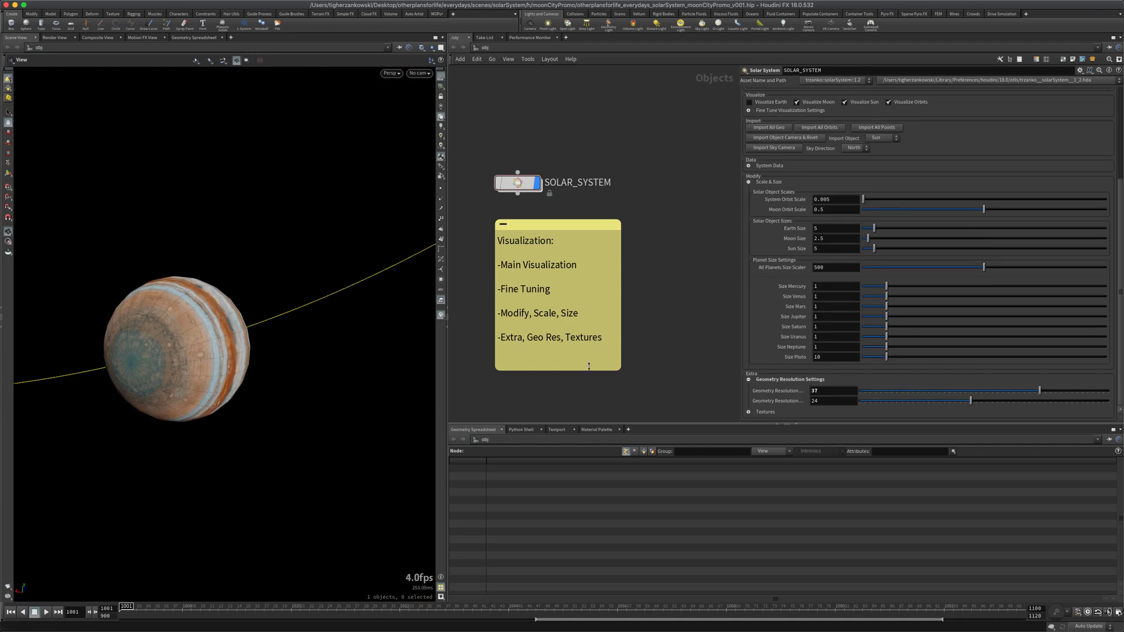
key("ctrl+z")
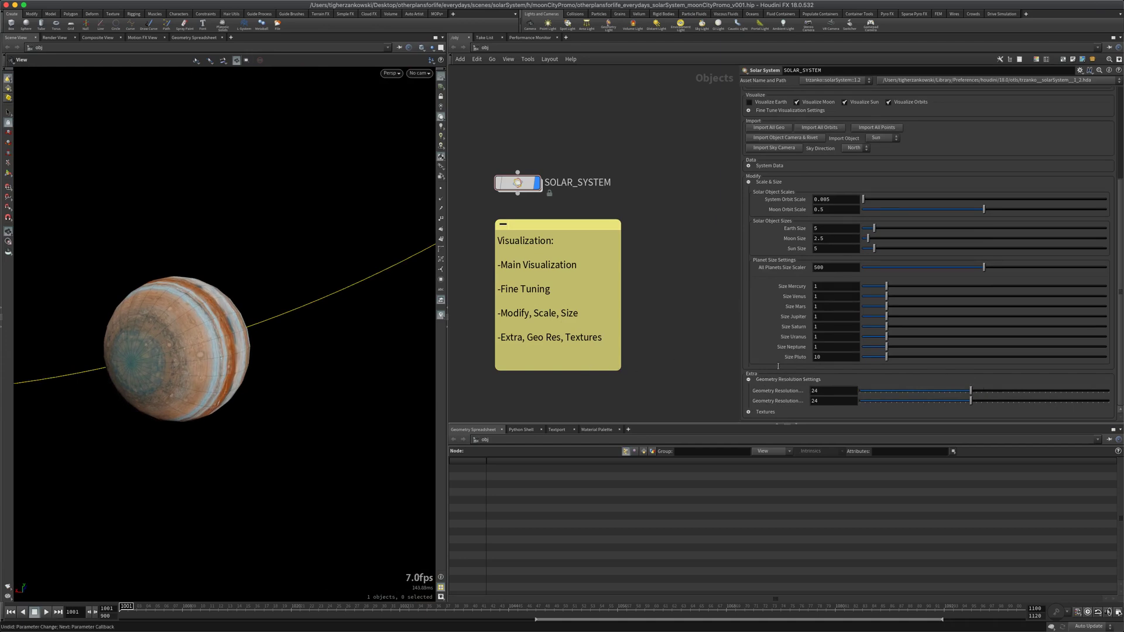
Review the texture files assigned to the solar objects, and collapse the Textures and Scale & Size sections
left_click(766, 413)
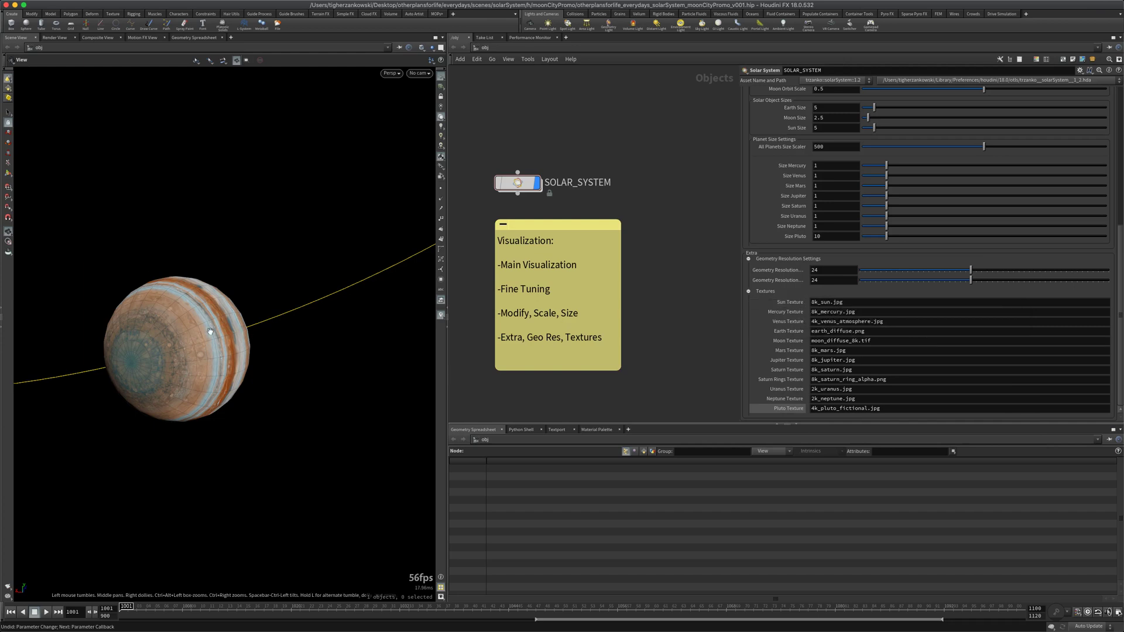
left_click(771, 290)
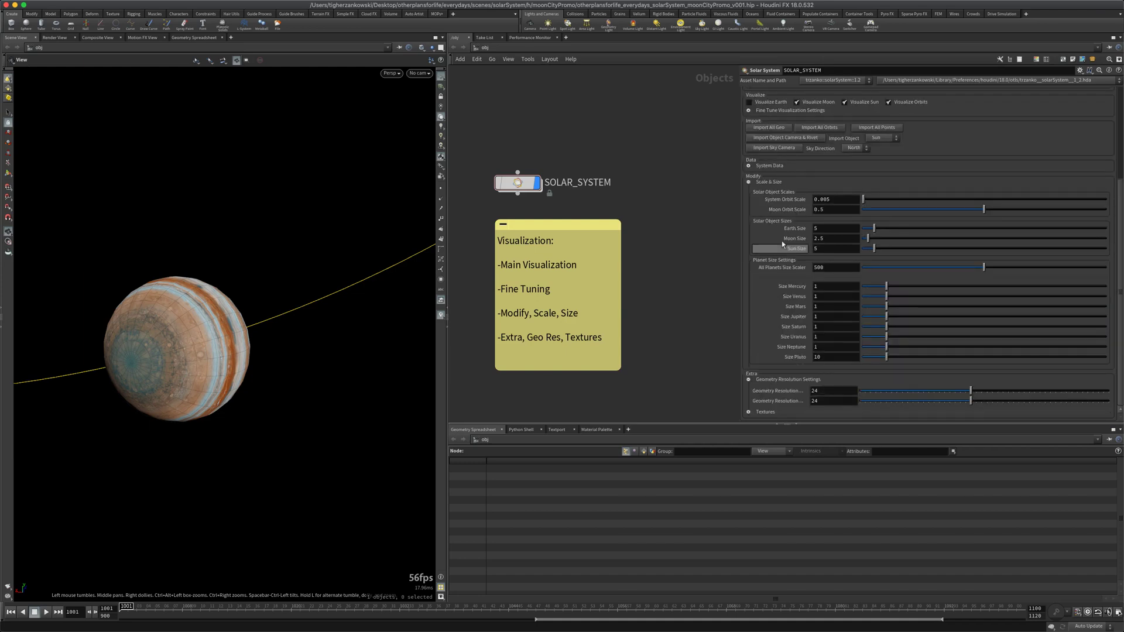
left_click(768, 183)
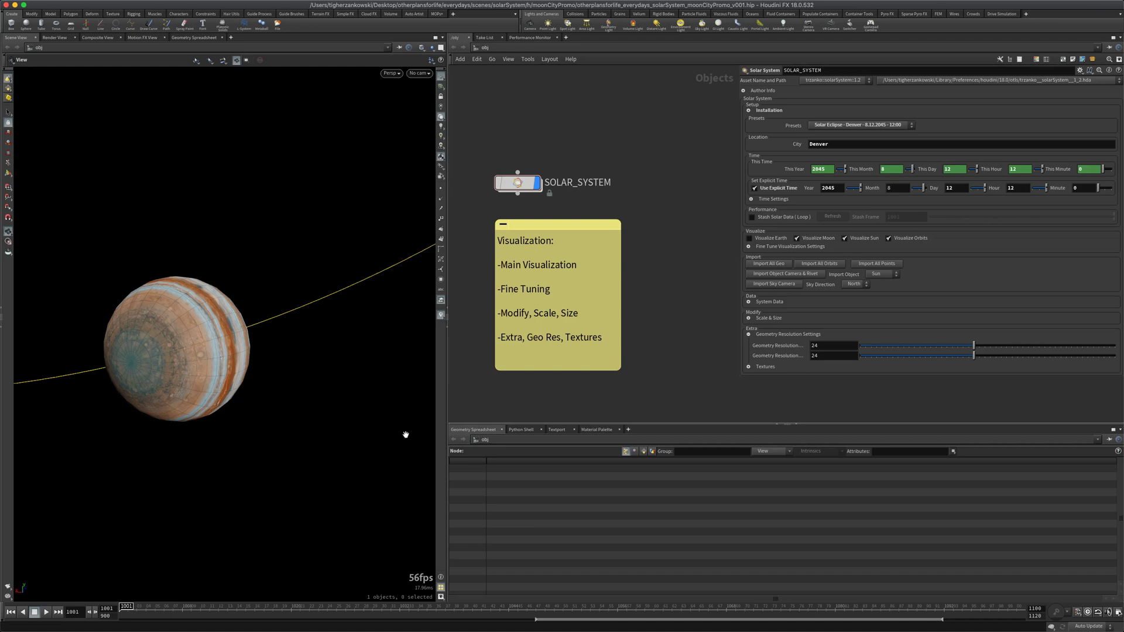
Switch to the Chrome browser and show the Gumroad profile page with the Solar System HDA among its products
key("super+Tab")
scroll(316, 413, "down", 2)
key("ctrl+shift+Tab")
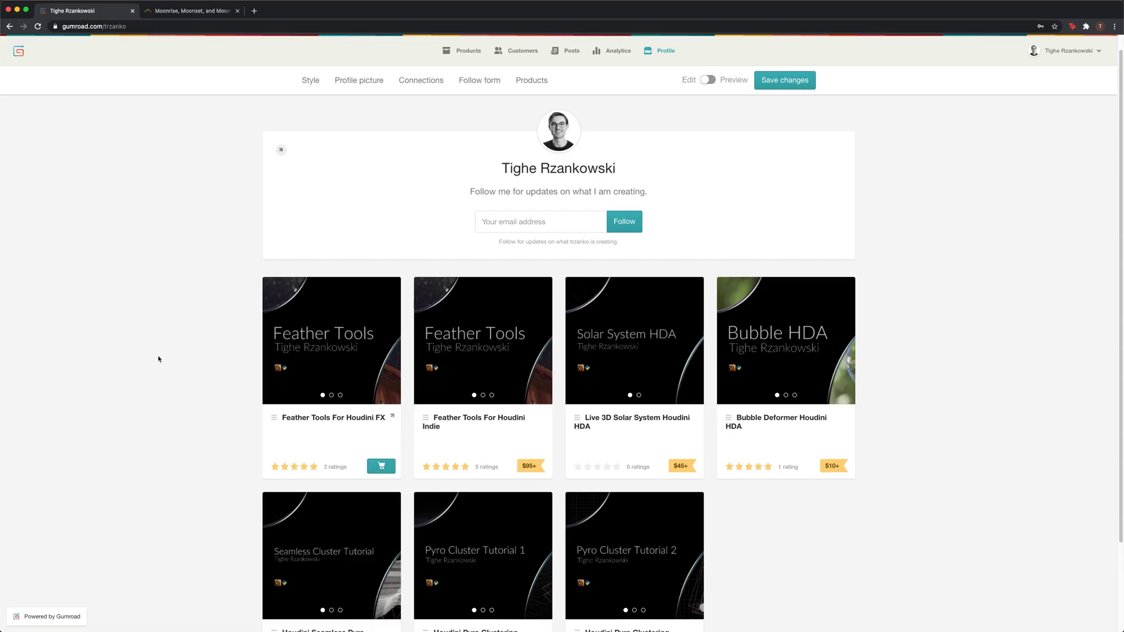